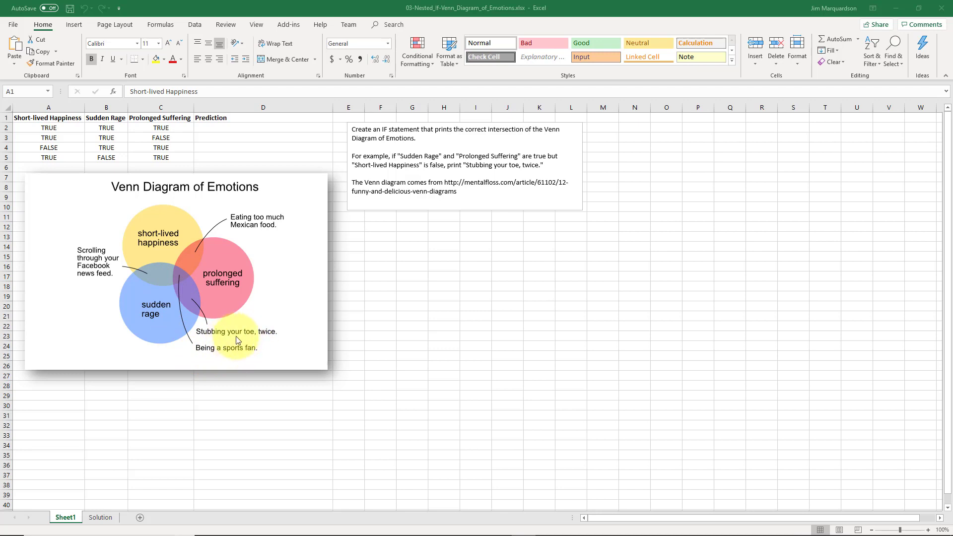
Examine the TRUE/FALSE values for the three emotions in rows 2 and 3 against the empty Prediction column
left_click(213, 126)
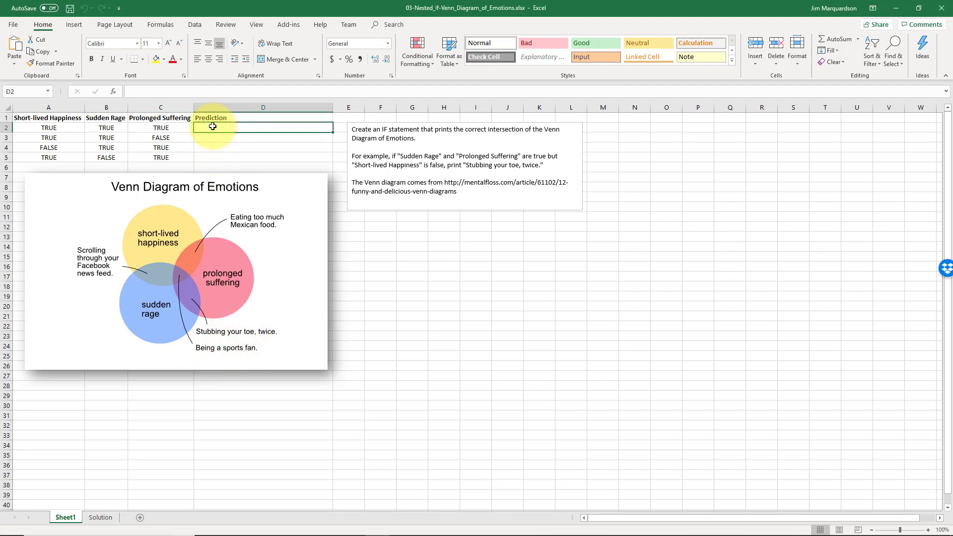
key("Left")
key("Left")
key("Left")
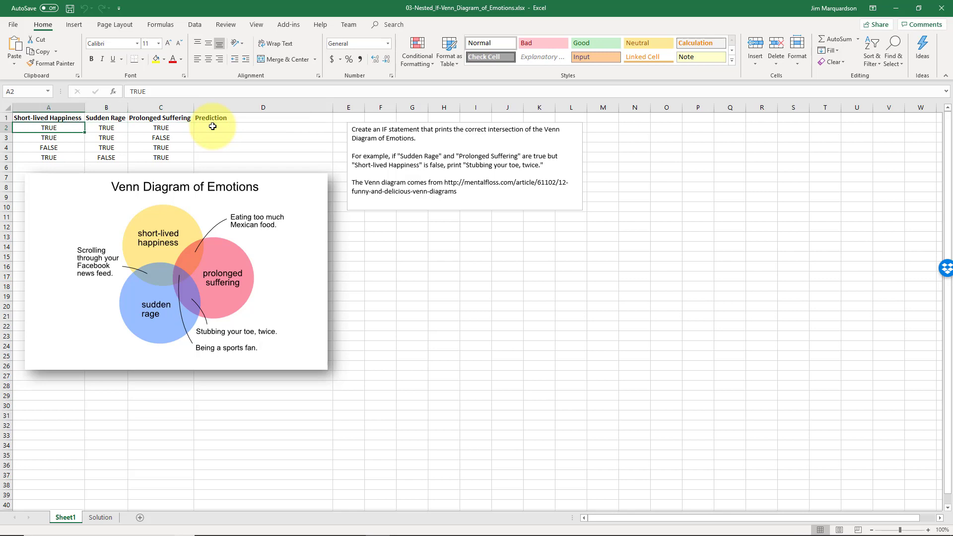
key("Right")
key("Right")
key("Right")
key("Left")
key("Left")
key("Left")
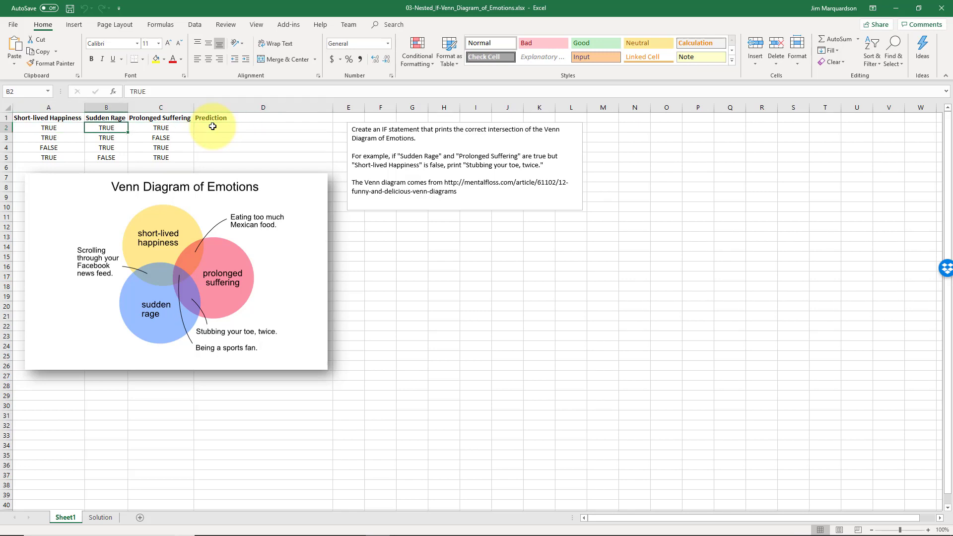
key("Down")
key("Right")
key("Right")
key("Right")
key("Left")
key("Left")
key("Left")
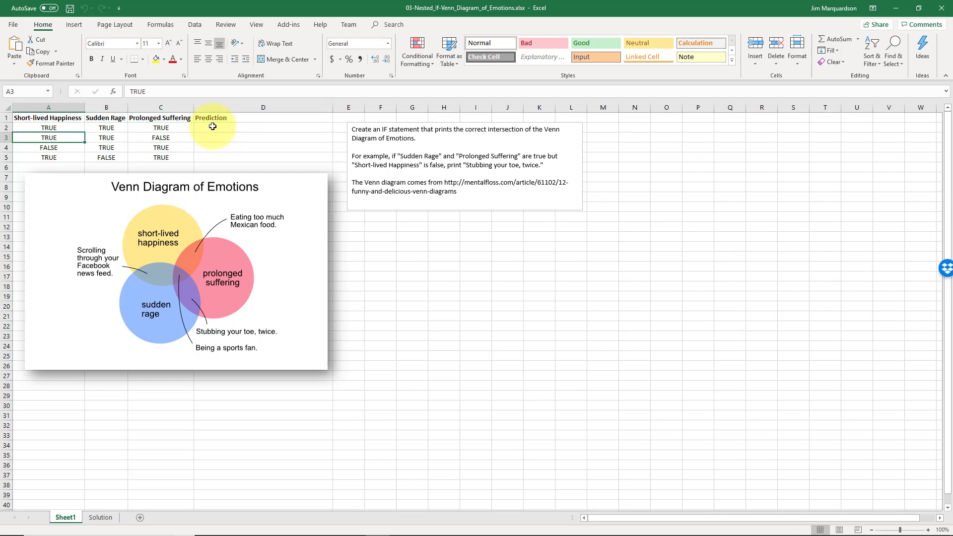
key("Down")
key("Up")
key("Up")
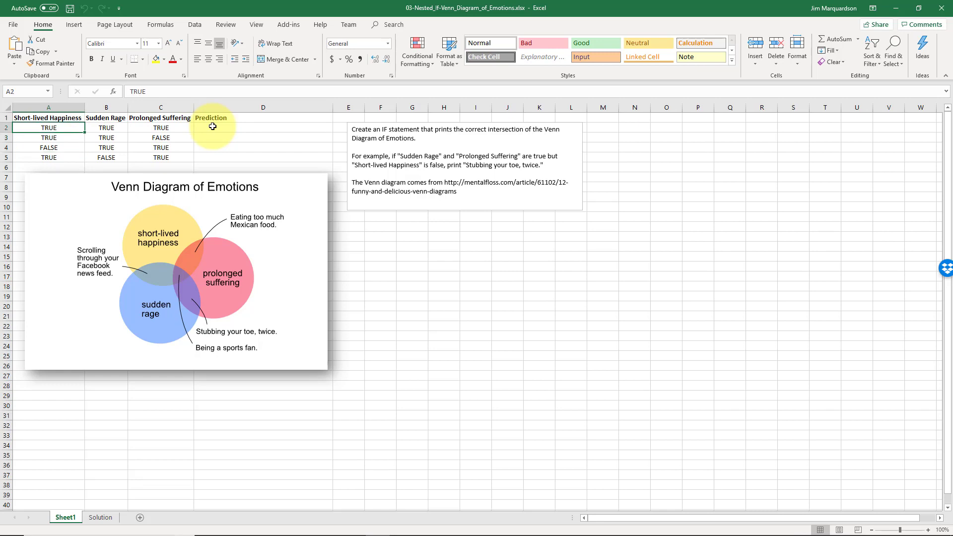
key("Down")
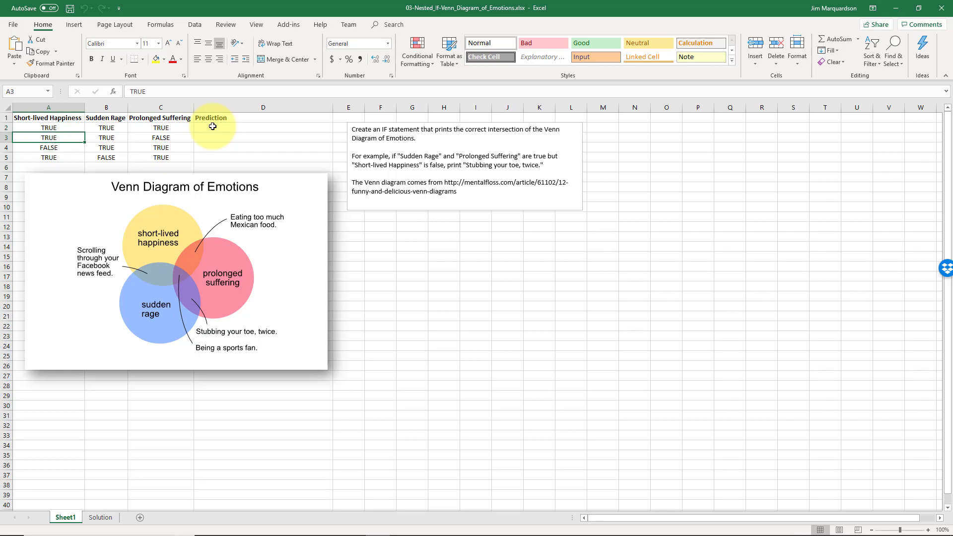
key("shift+Right")
key("shift+Right")
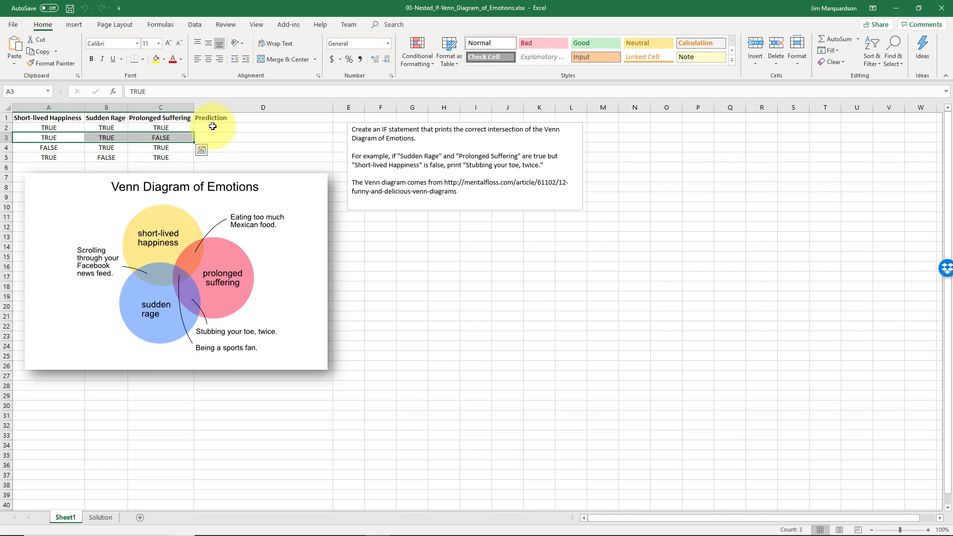
Start an IF formula in D2 with the logical test AND(A2,B2,C2)
left_click(212, 127)
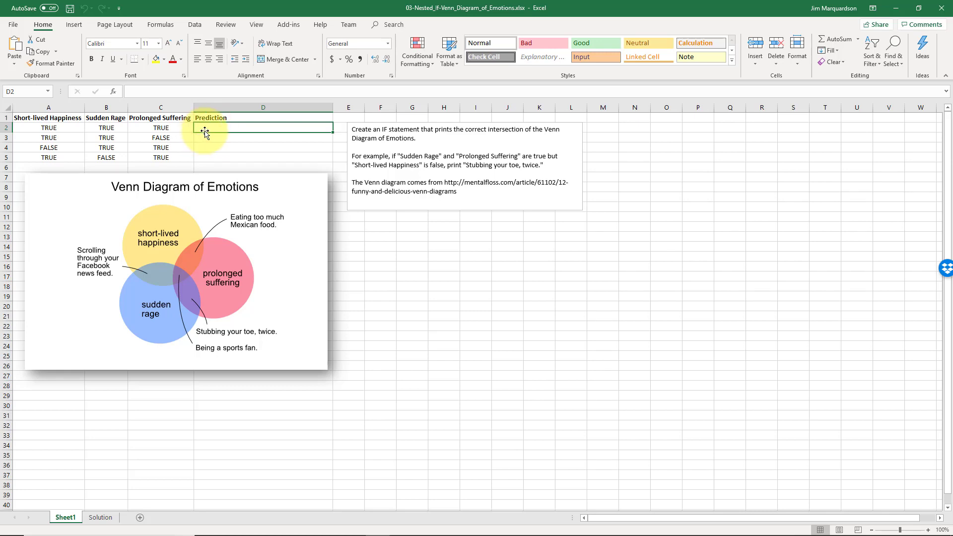
type("=")
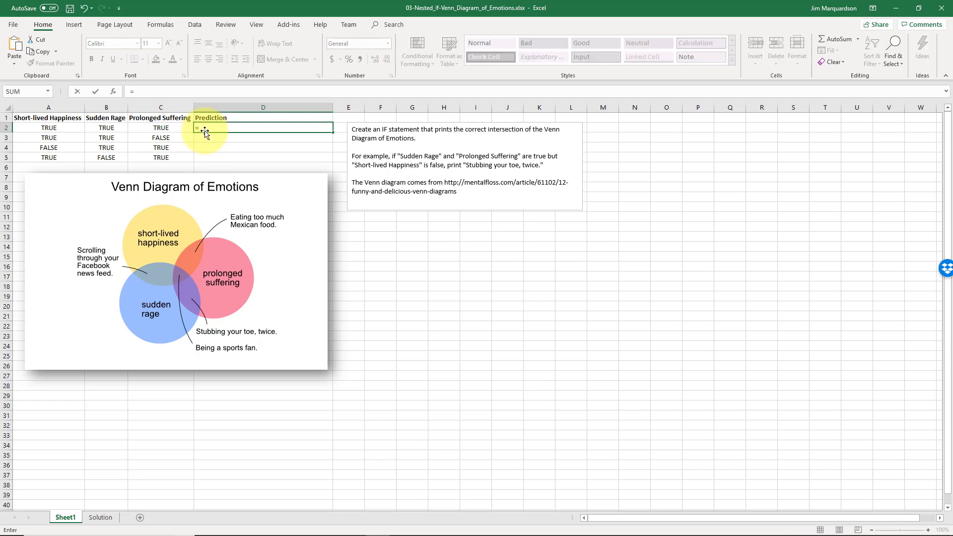
type("if(")
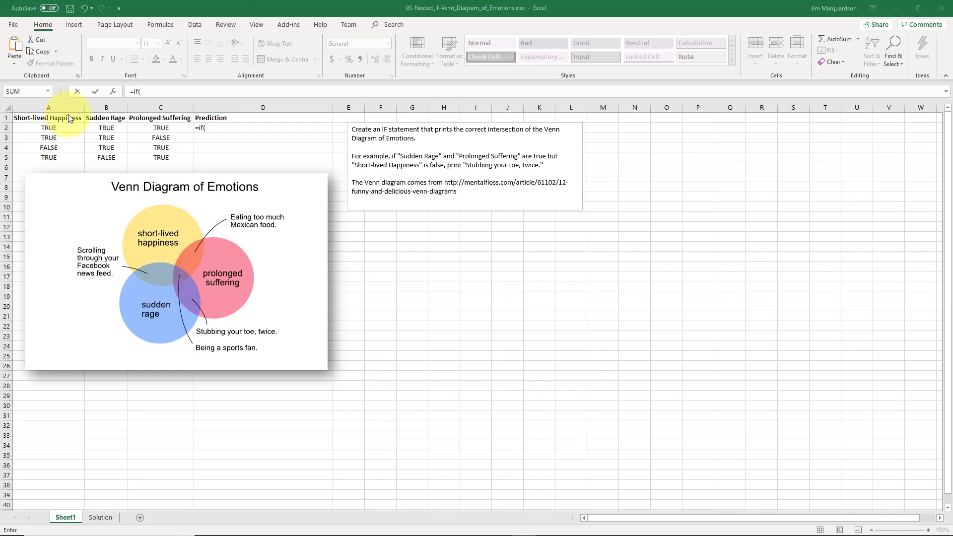
left_click(155, 89)
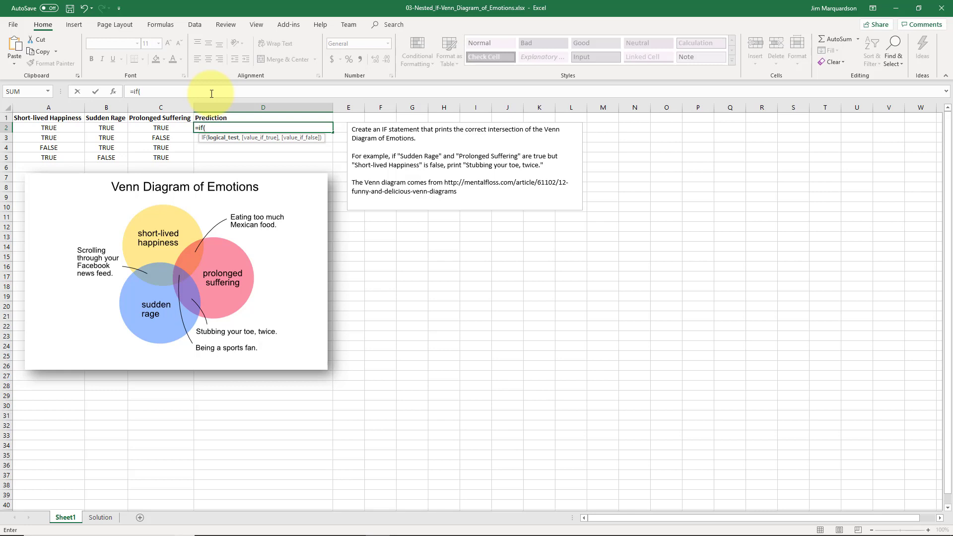
type("and(")
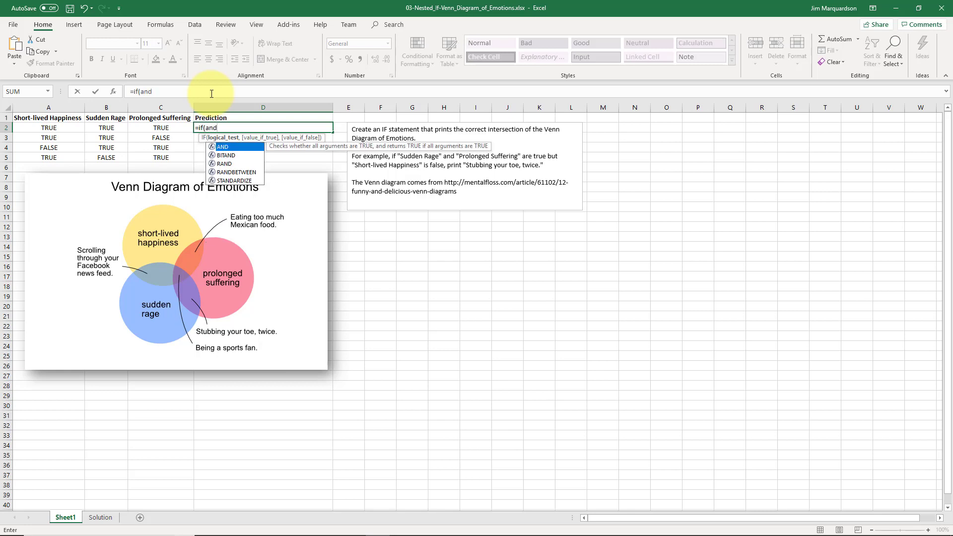
left_click(66, 130)
type(",")
left_click(103, 129)
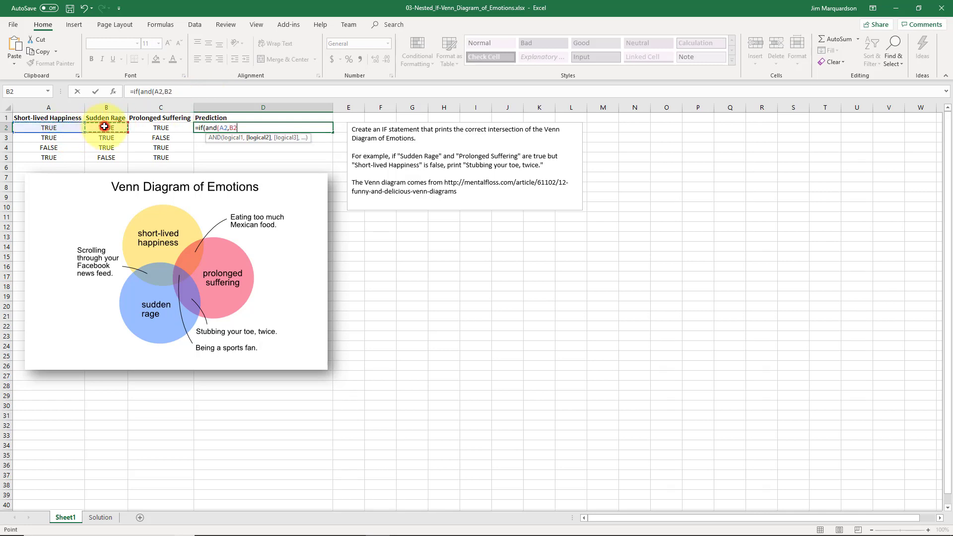
type(",")
left_click(147, 127)
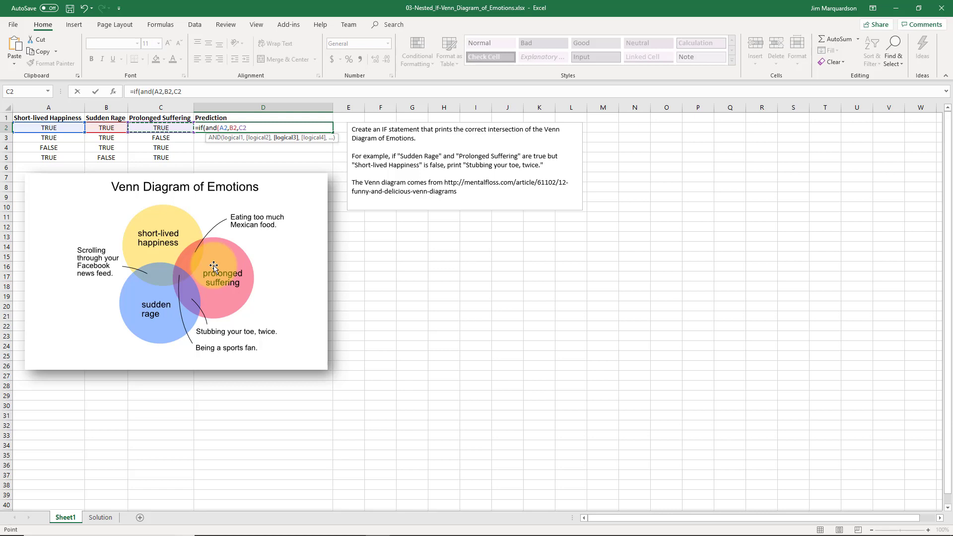
type(")")
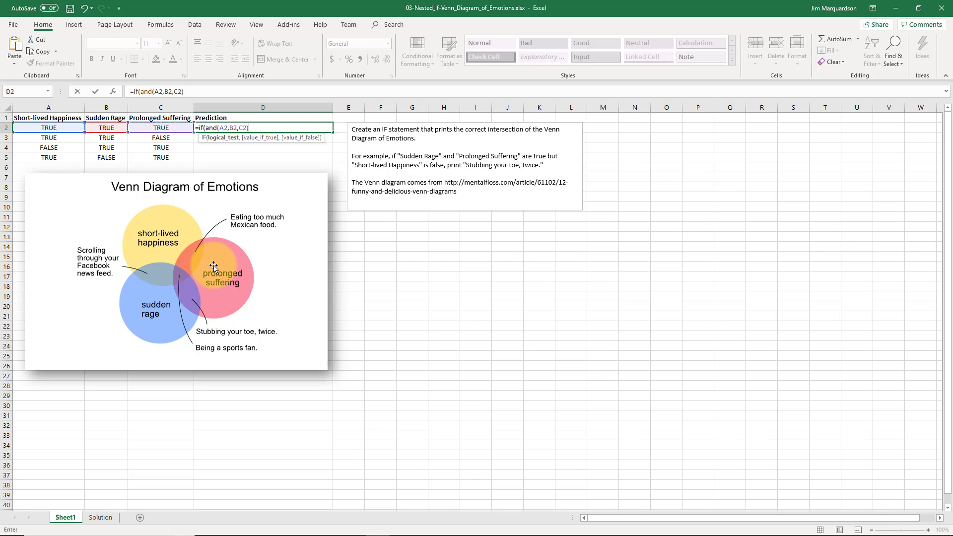
Complete the D2 formula with "Being a sports fan" if true and "False" otherwise, and fill it down to D5
type(",")
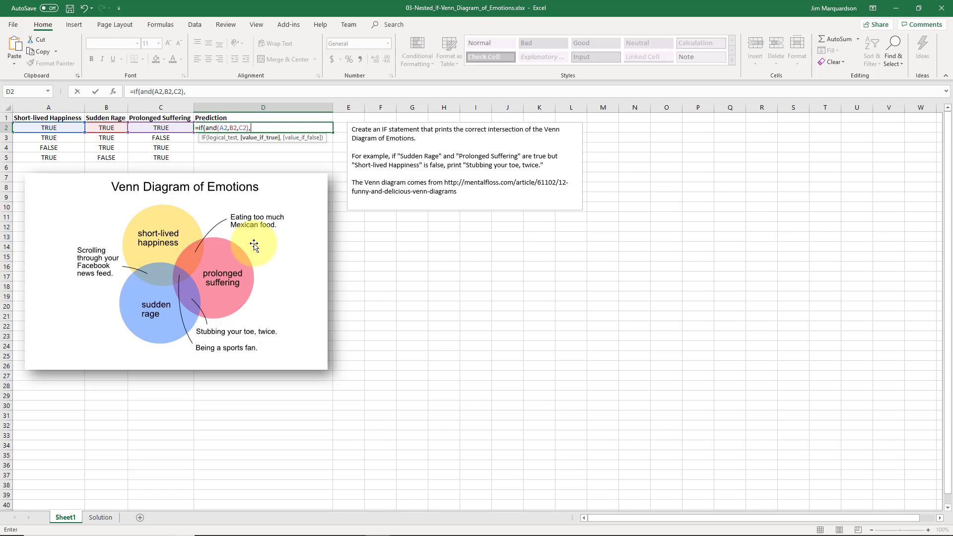
type(" \"Being a sports fan)")
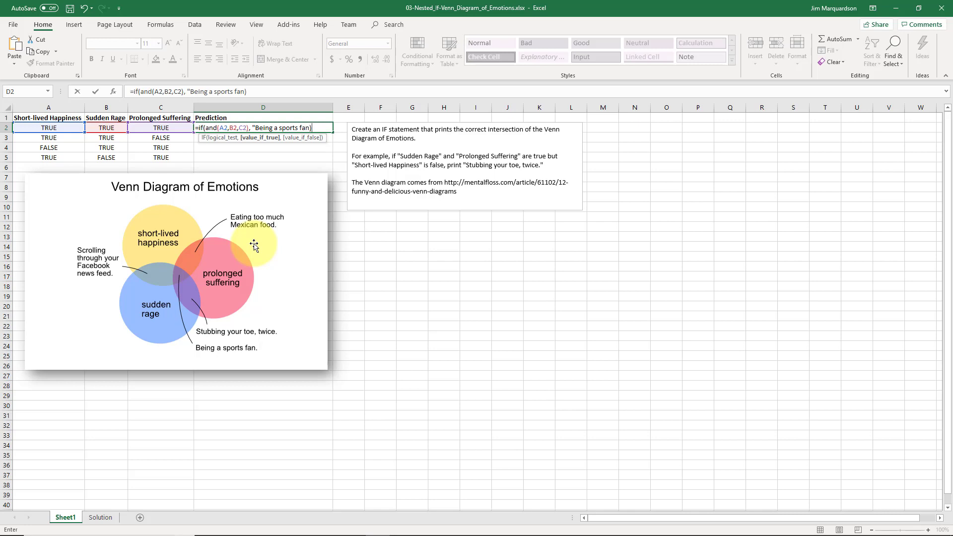
key("BackSpace")
type("\", \"False\"")
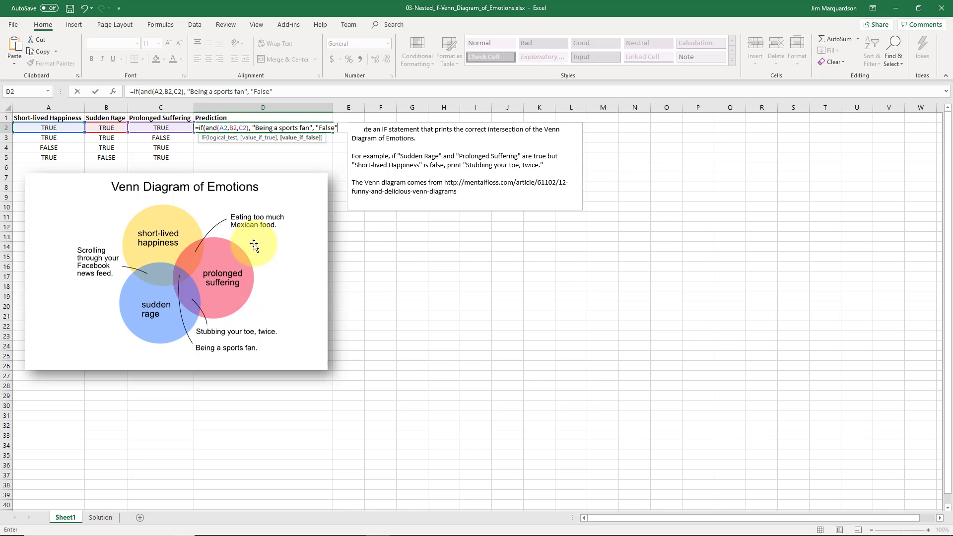
type(")")
key("Return")
key("Up")
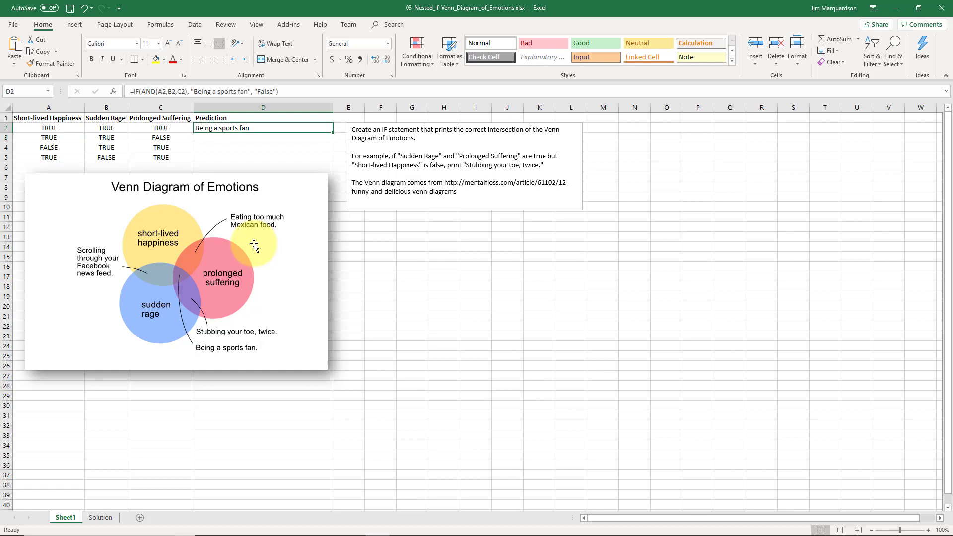
left_click_drag(332, 132, 327, 160)
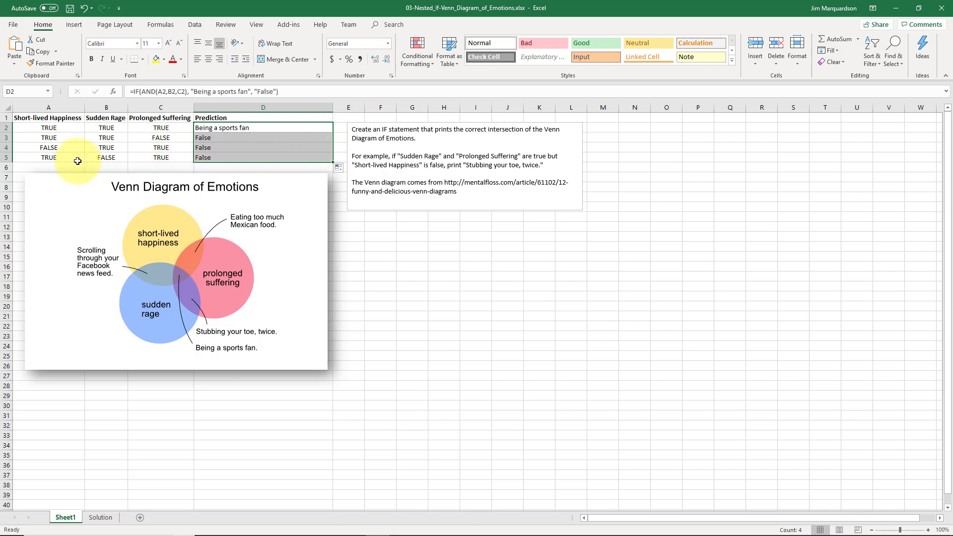
Test the prediction formula by setting Sudden Rage in B5 to TRUE, and restore the cell to FALSE
left_click(114, 159)
type("TRUE")
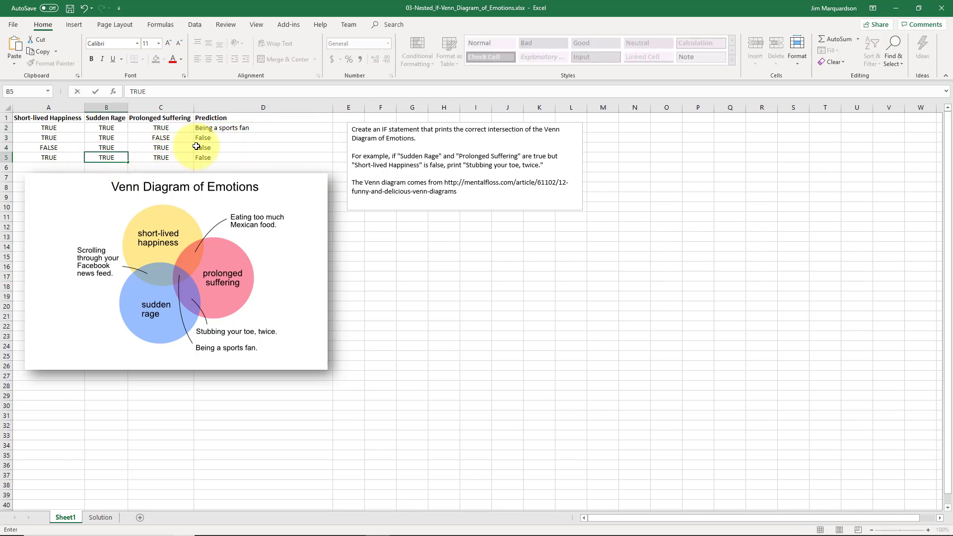
key("Return")
key("Up")
type("FALSE")
key("Return")
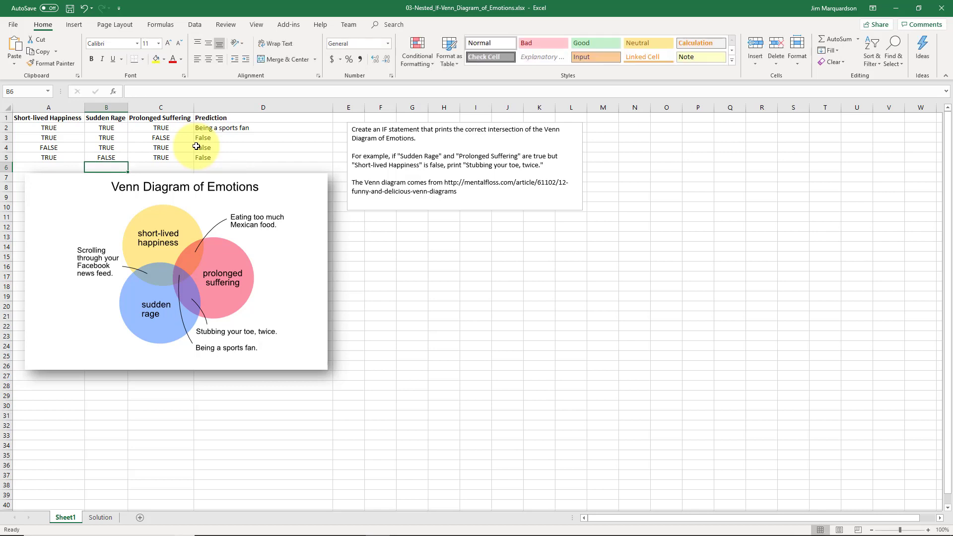
key("Up")
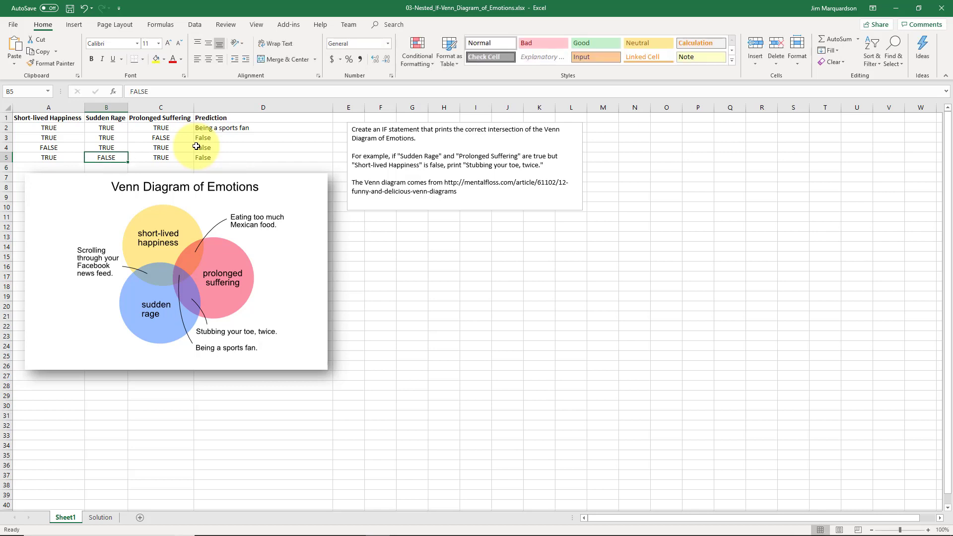
Replace the "False" argument in the D2 formula with an empty nested IF()
left_click(242, 128)
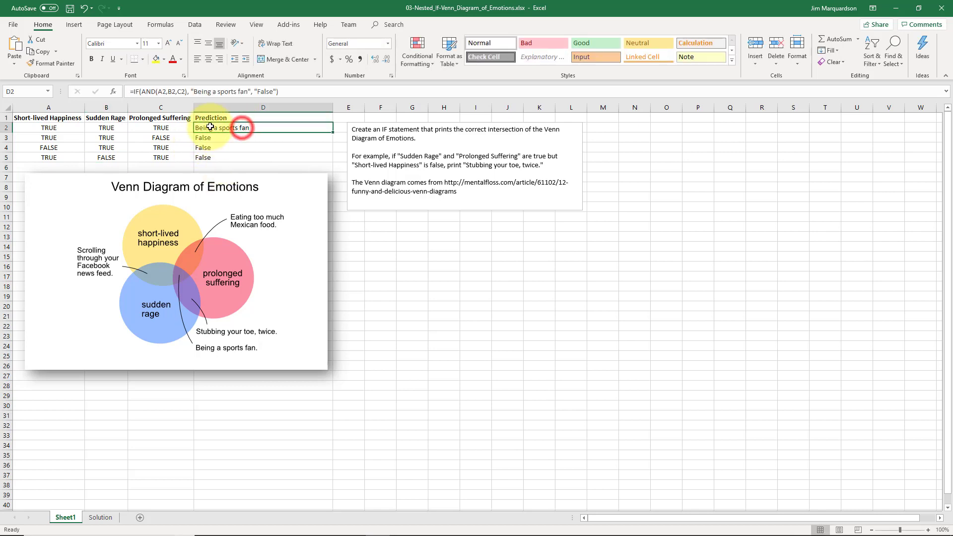
left_click(274, 91)
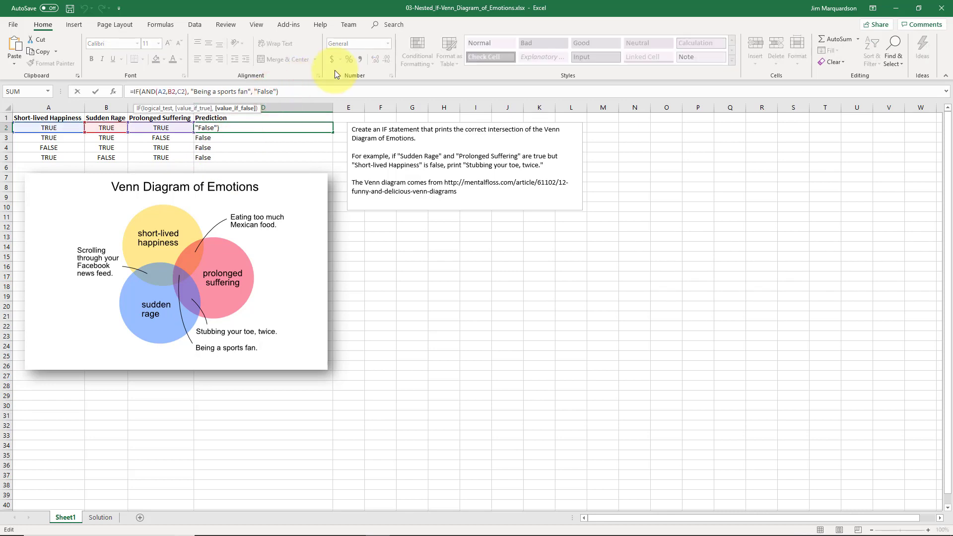
key("shift+Left")
key("shift+Left")
key("shift+Left")
key("shift+Left")
key("shift+Left")
key("shift+Left")
key("shift+Left")
key("BackSpace")
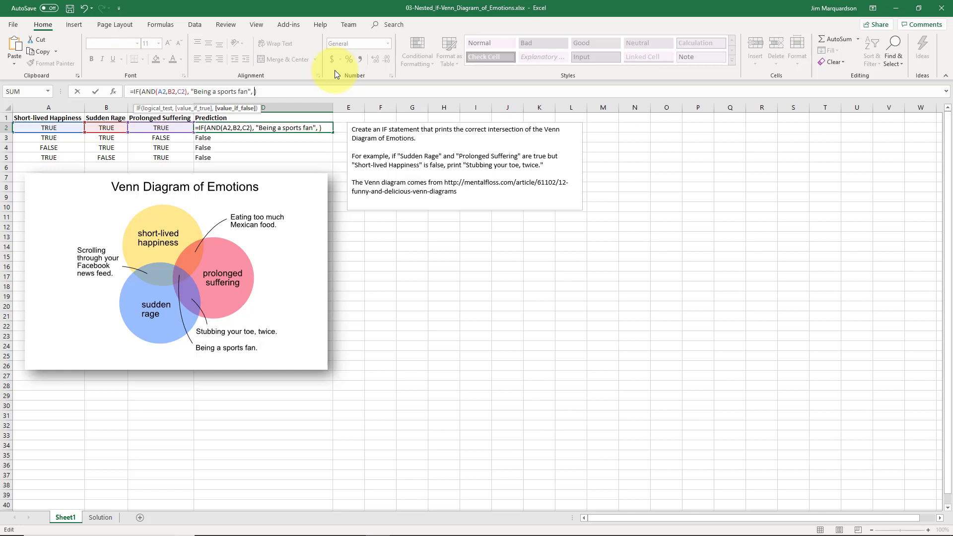
type("if")
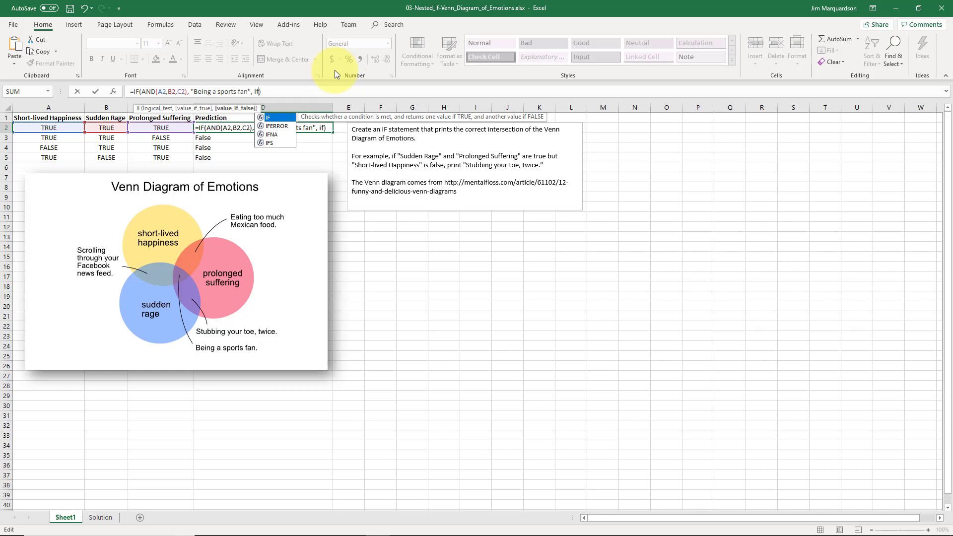
type("()")
key("Left")
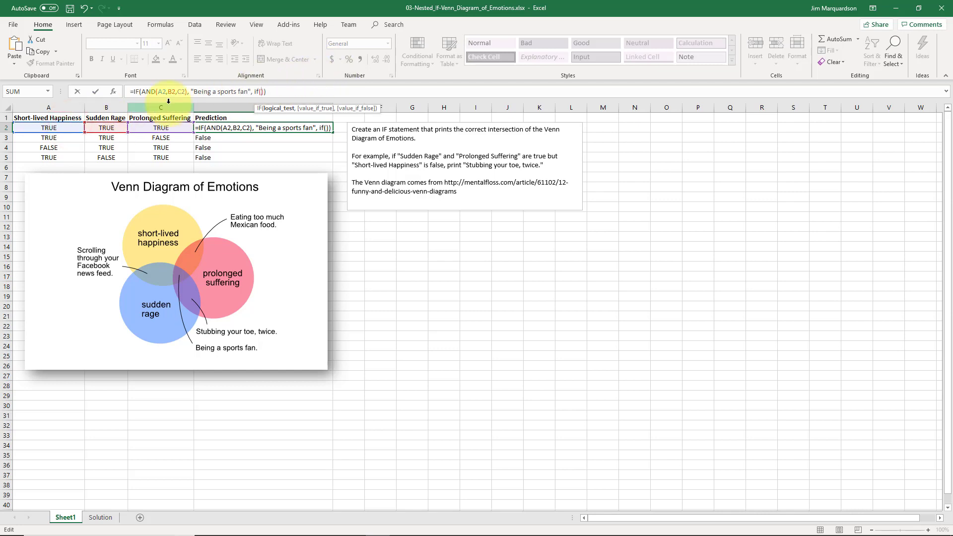
Add AND(A2,B2) as the logical test of the nested IF in the D2 formula
type("and(")
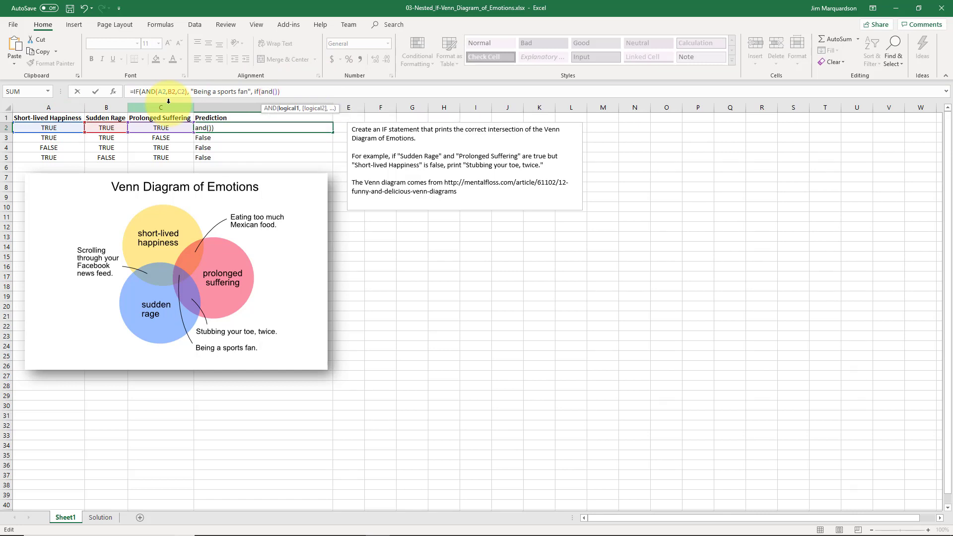
type(")")
key("Left")
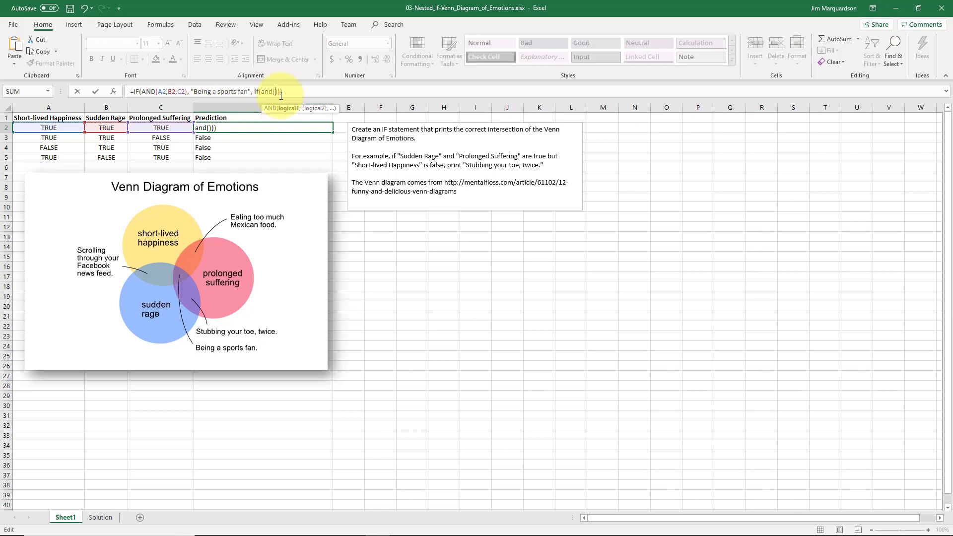
left_click(55, 128)
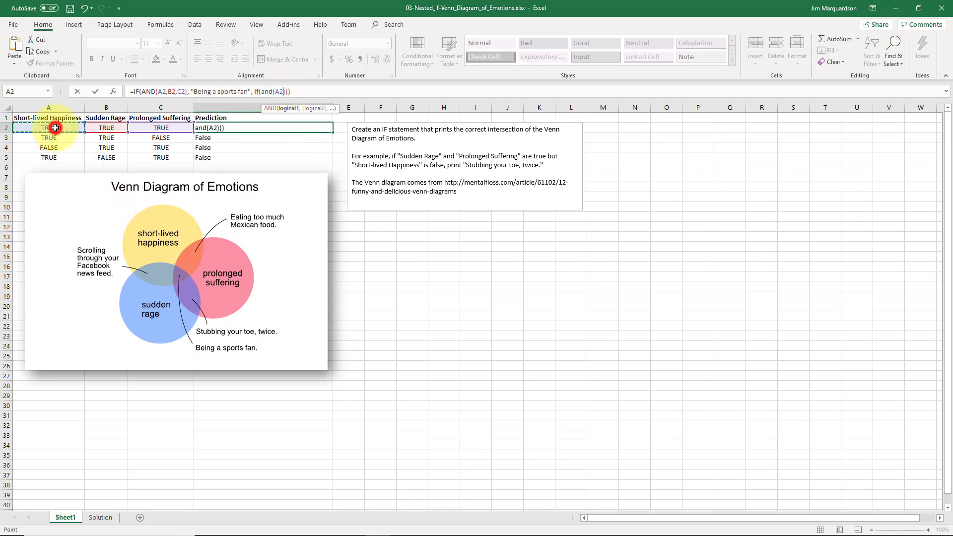
type(",")
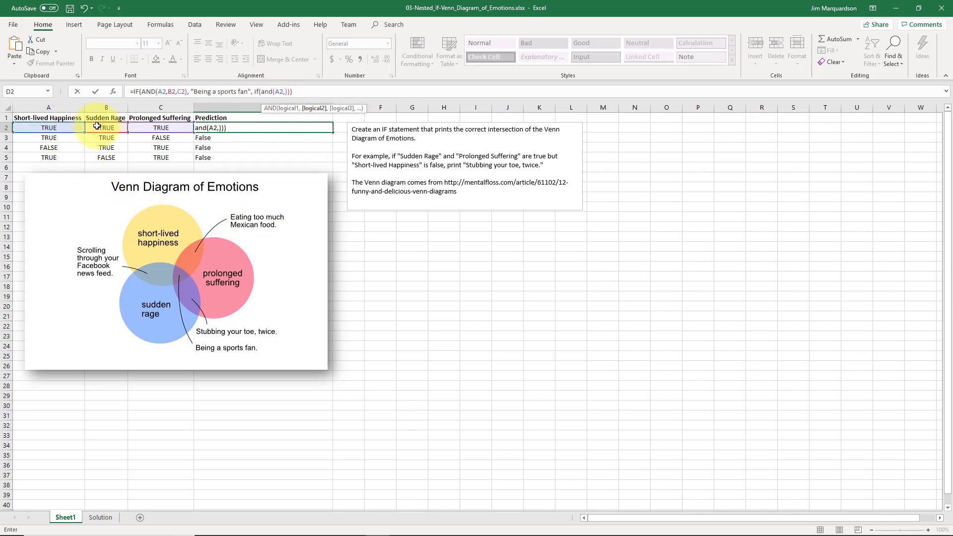
left_click(98, 127)
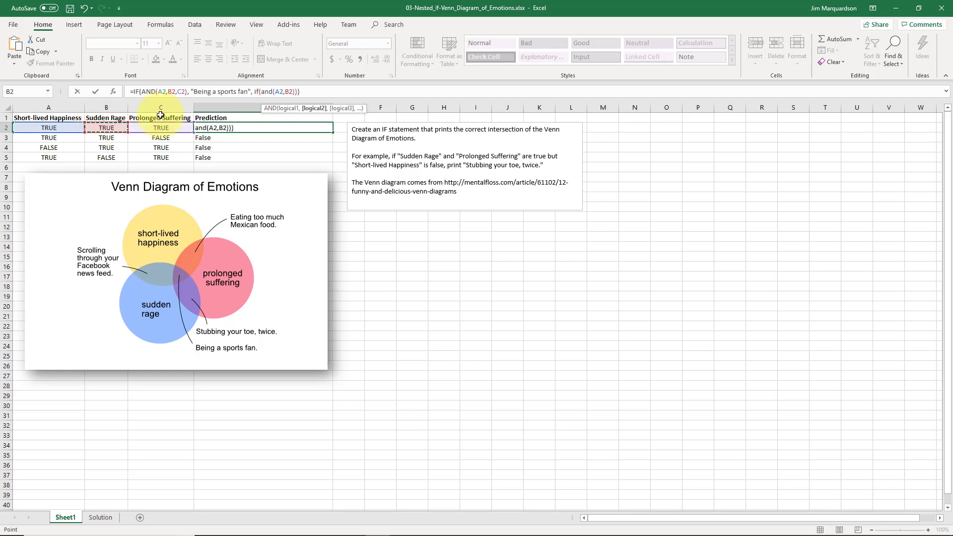
left_click(289, 91)
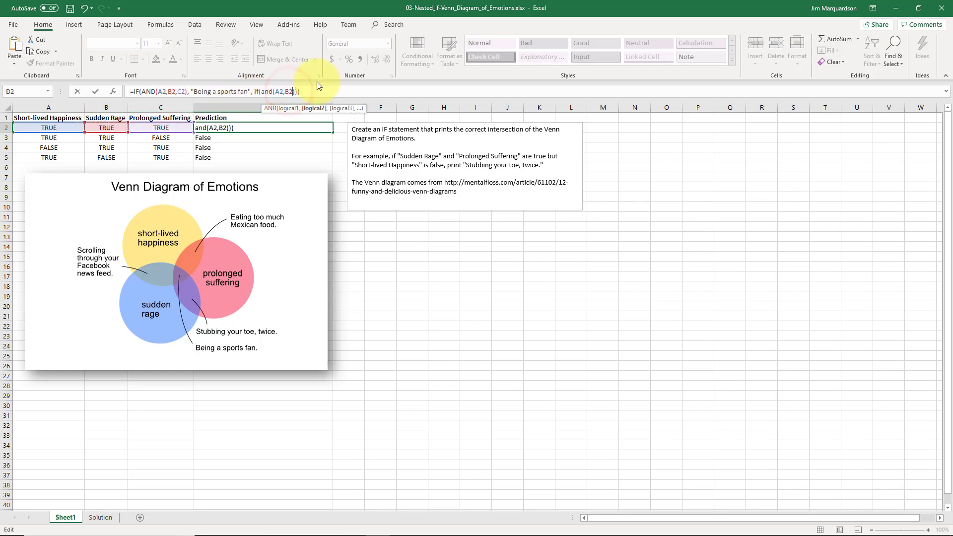
key("Right")
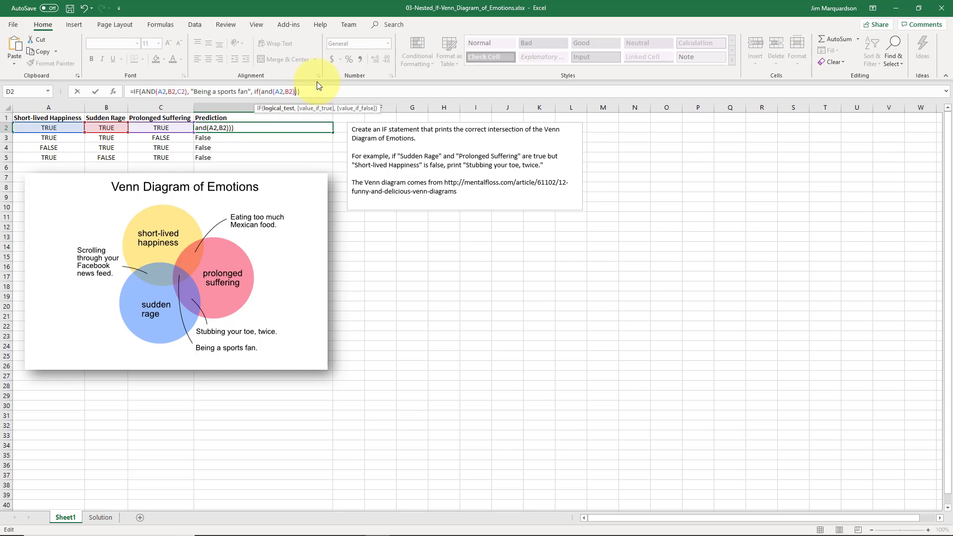
Enter "Scrolling through FB" as the true result of the AND(A2,B2) test in the D2 formula, followed by a comma
type(",")
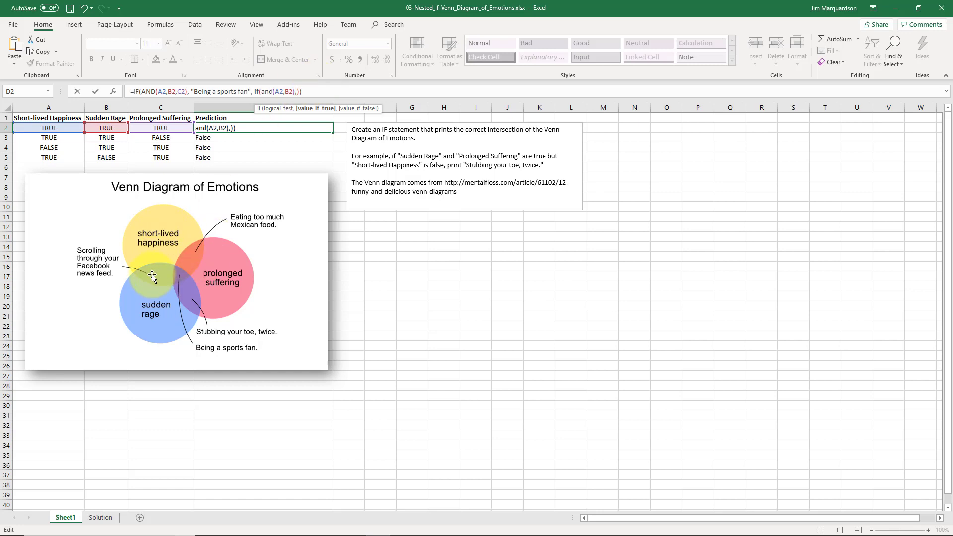
left_click(295, 93)
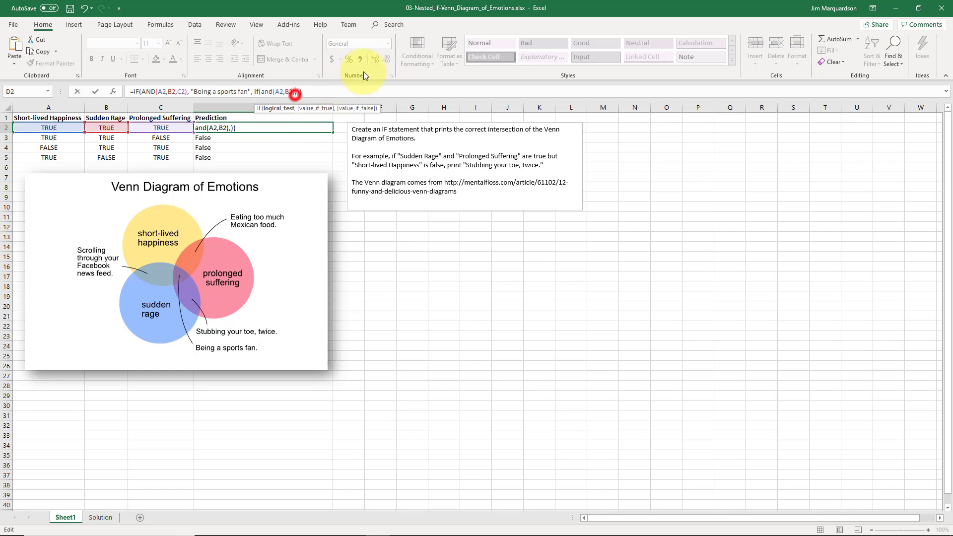
key("Right")
type("\"Scro")
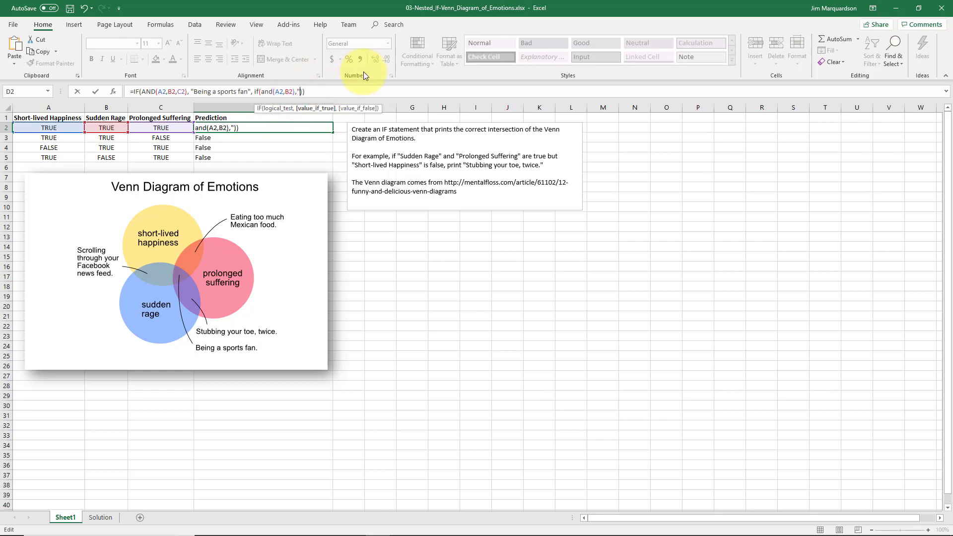
type("lling through ")
type("FB\",")
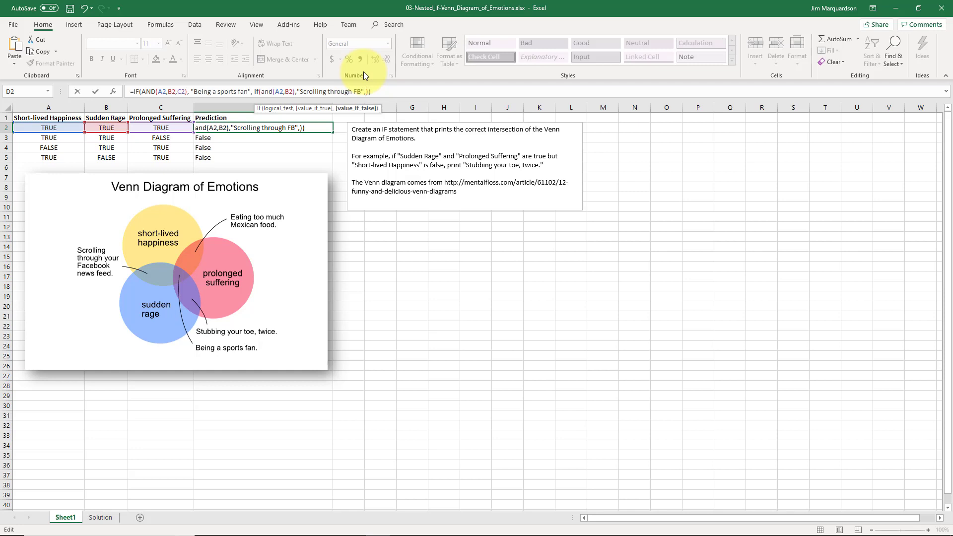
Nest a third IF in the D2 formula's false argument with AND(B2,C2) as its logical test
type("if(")
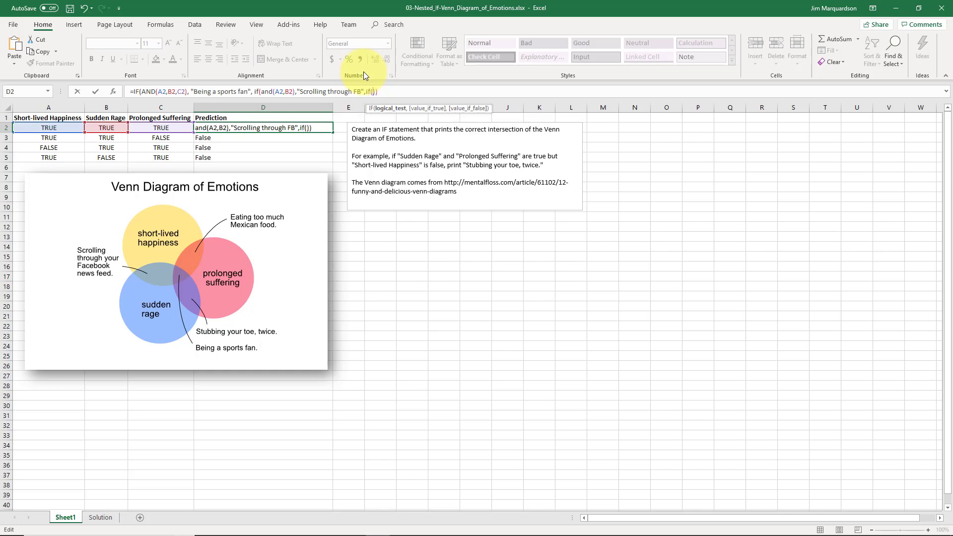
type("and(")
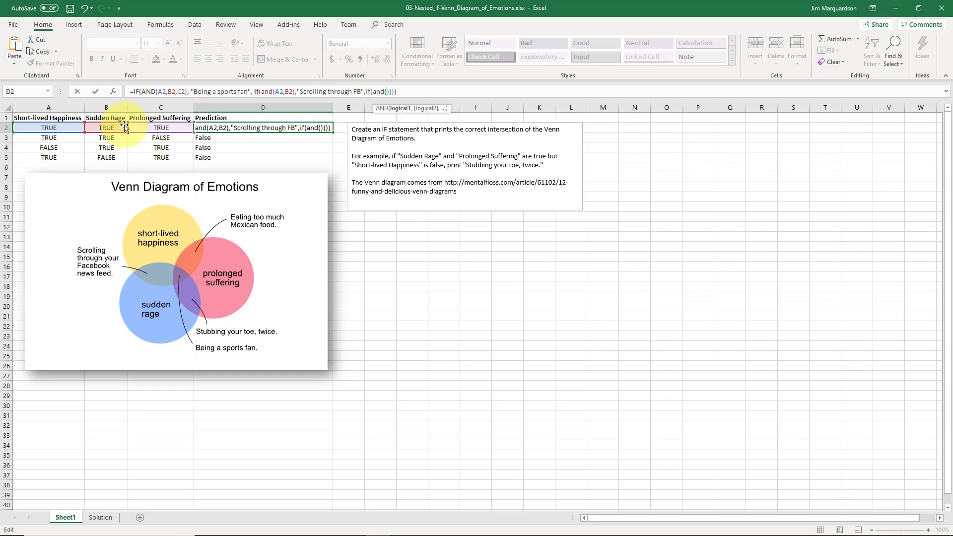
left_click(105, 127)
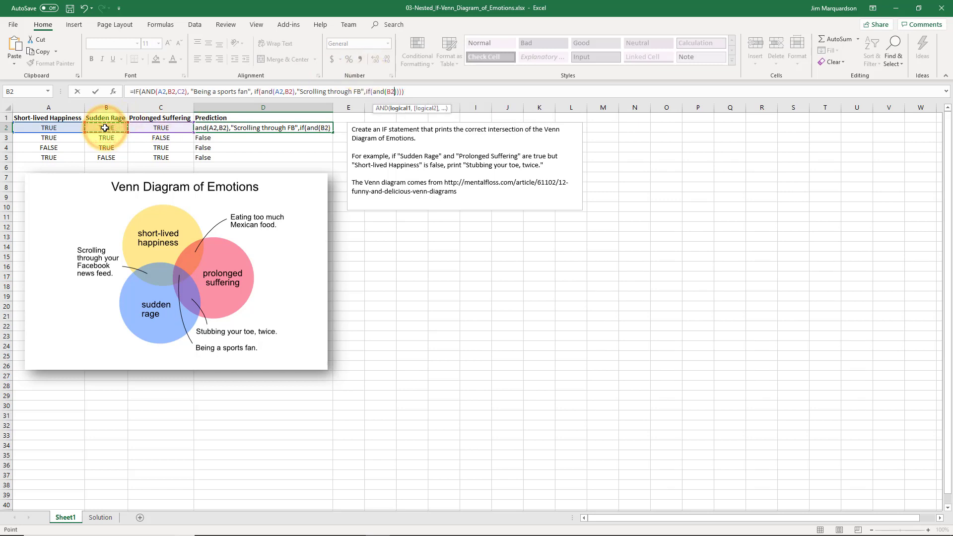
type(",")
left_click(144, 128)
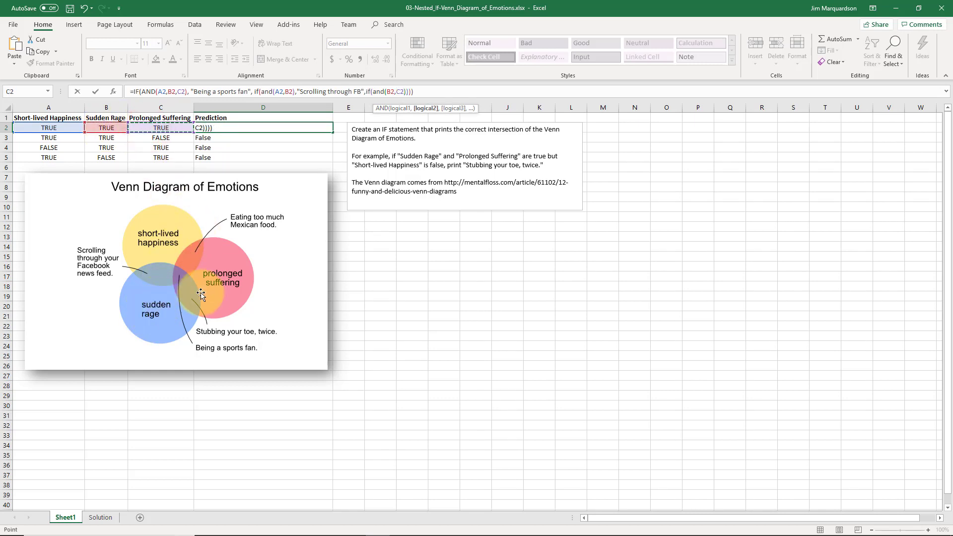
Enter "Stabbing your toe, twice" as the true result of the AND(B2,C2) test in the D2 formula
left_click(406, 91)
type(",\"St")
type("abbing your t")
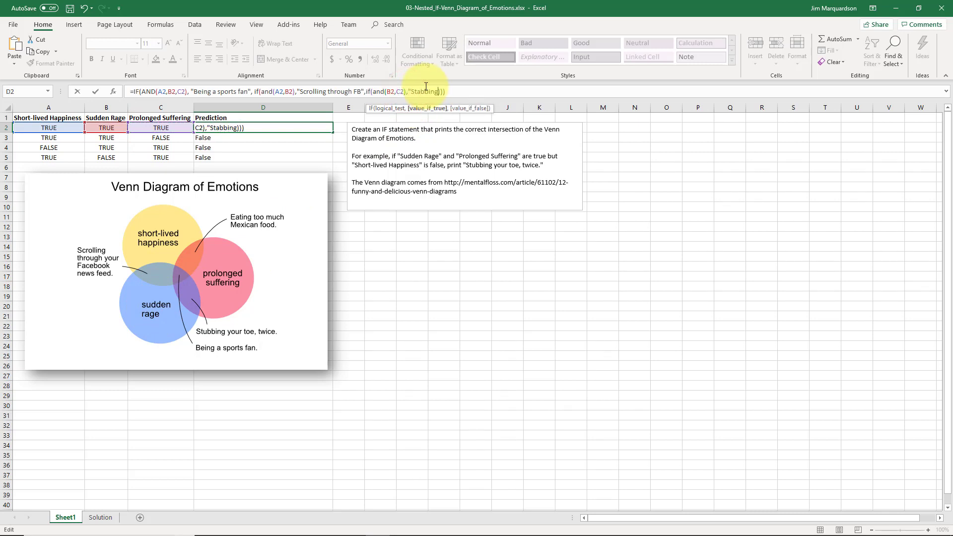
type("oe, twice\"")
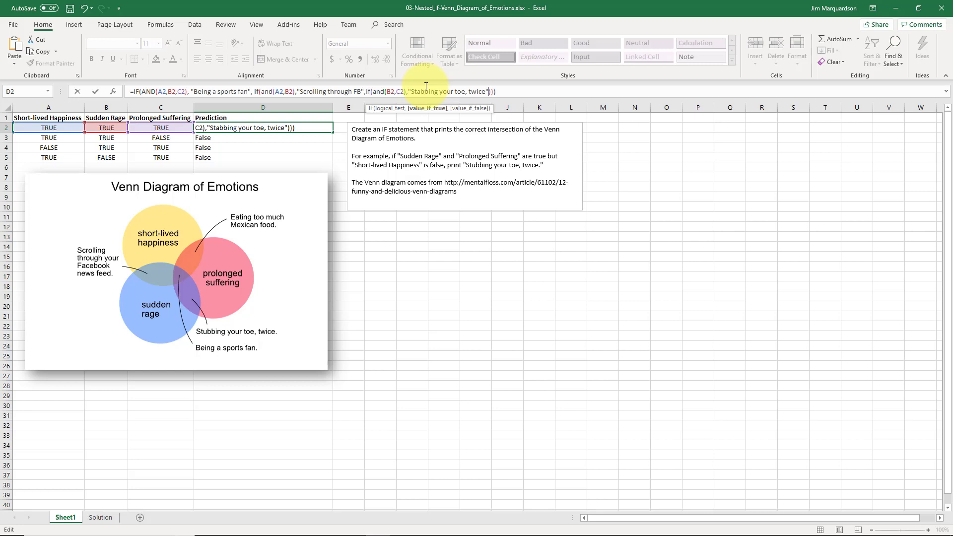
Nest a fourth IF as the third IF's false argument in D2, with AND(C2,A2) as its logical test
type(",if(")
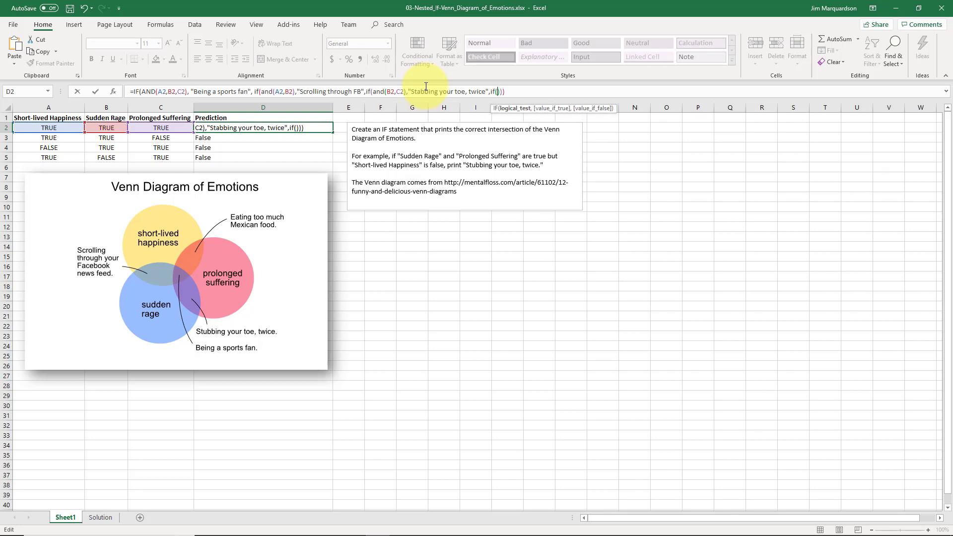
type("and(")
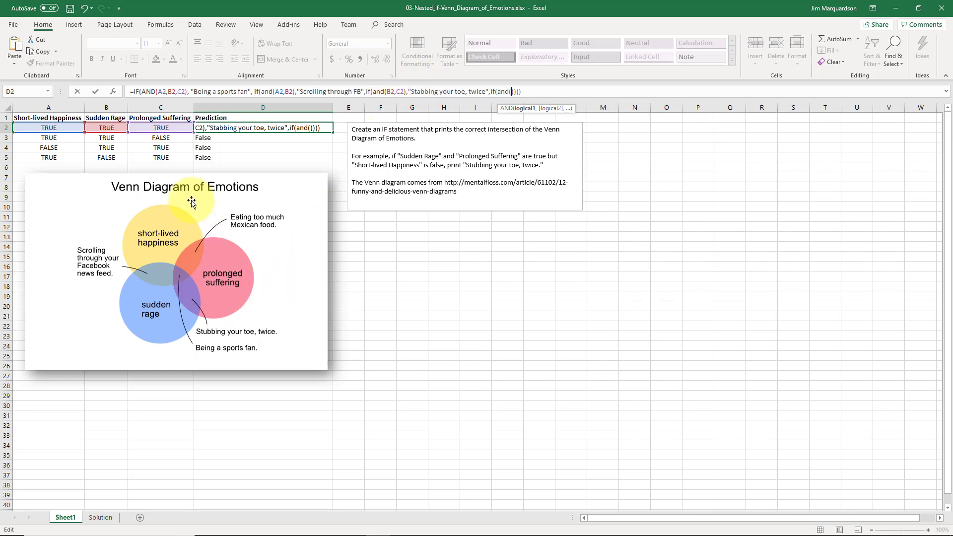
left_click(159, 129)
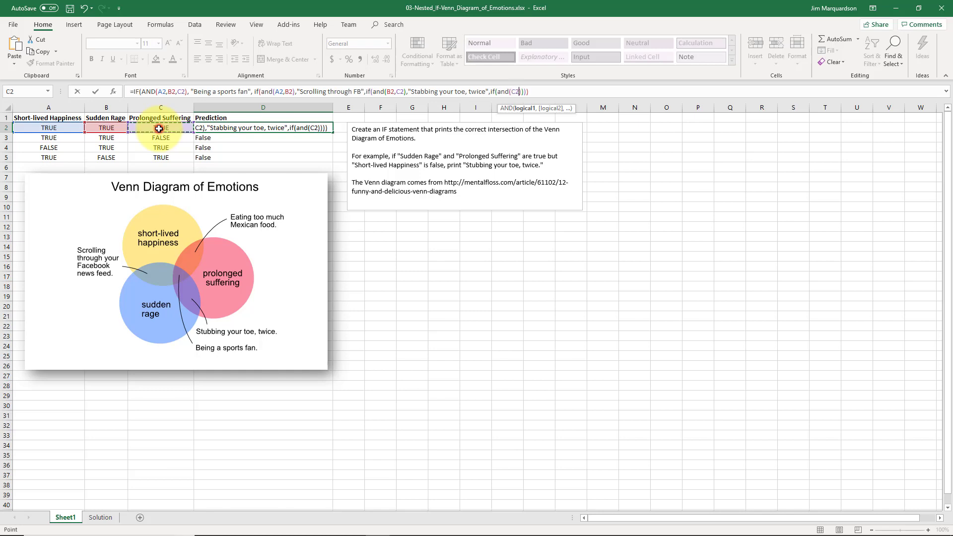
type(",")
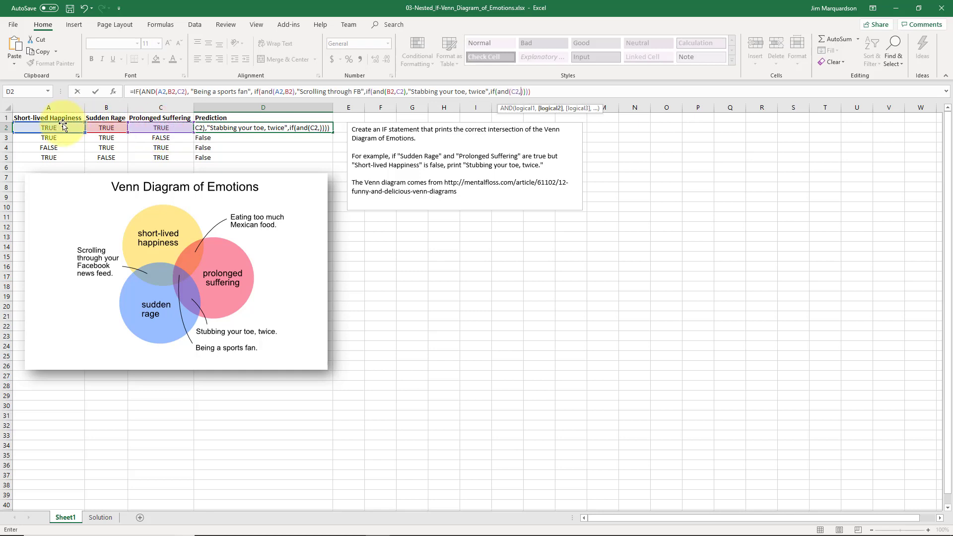
left_click(59, 127)
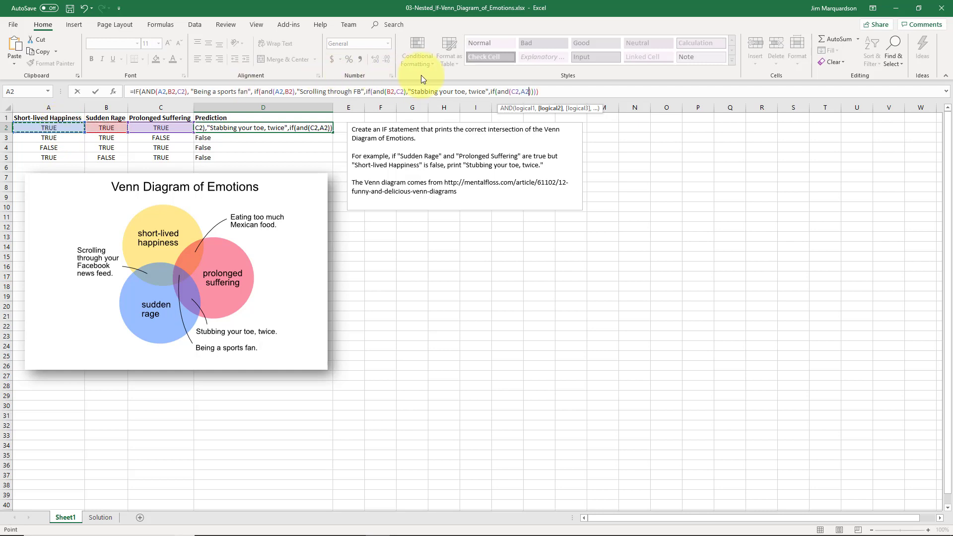
left_click(529, 91)
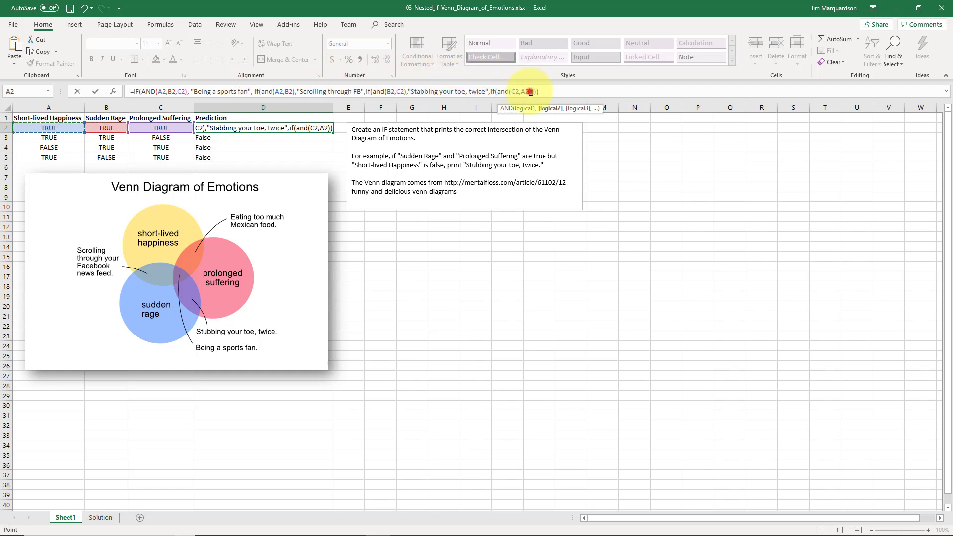
key("Right")
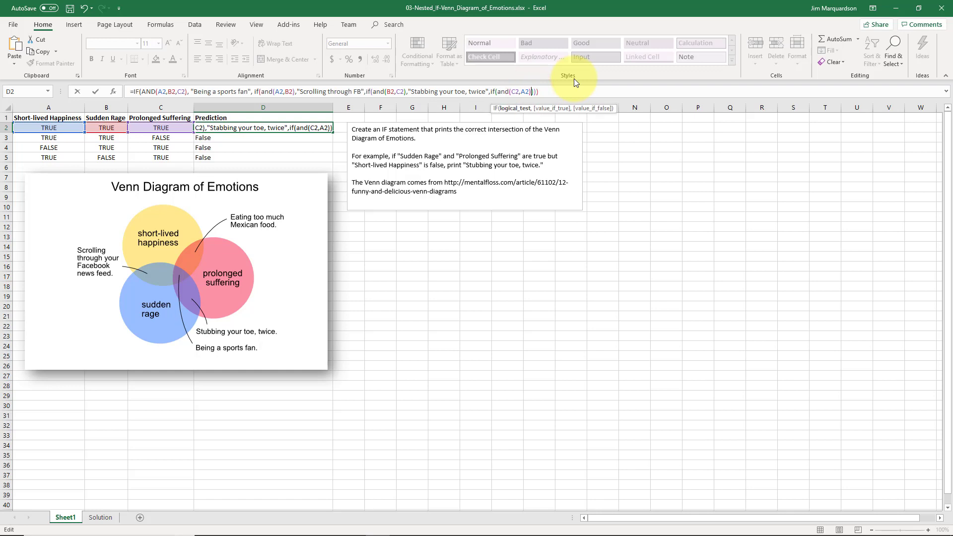
Enter "Eating too much Mexican food" as the true result of the AND(C2,A2) test in the D2 formula
type(",")
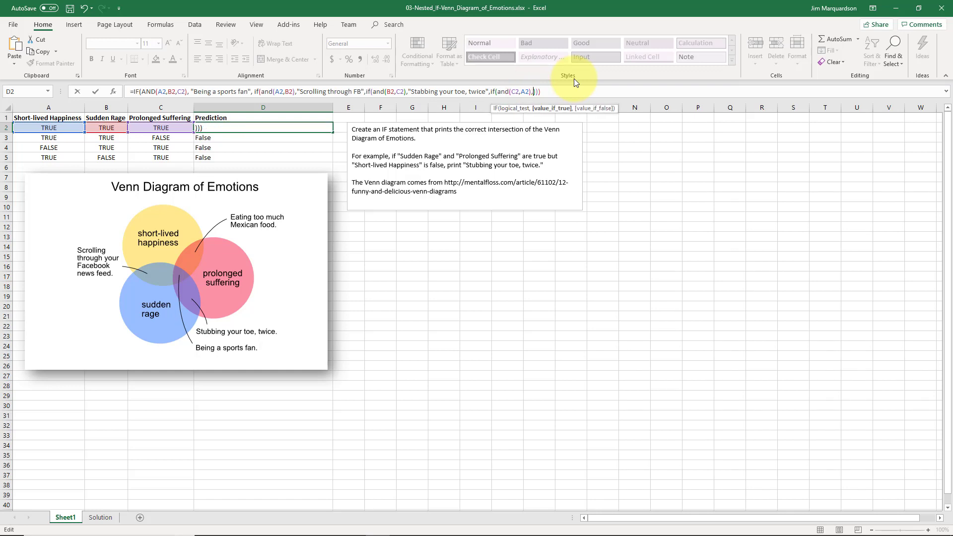
type("\"Eating M")
key("BackSpace")
type("too much Mexican food\"")
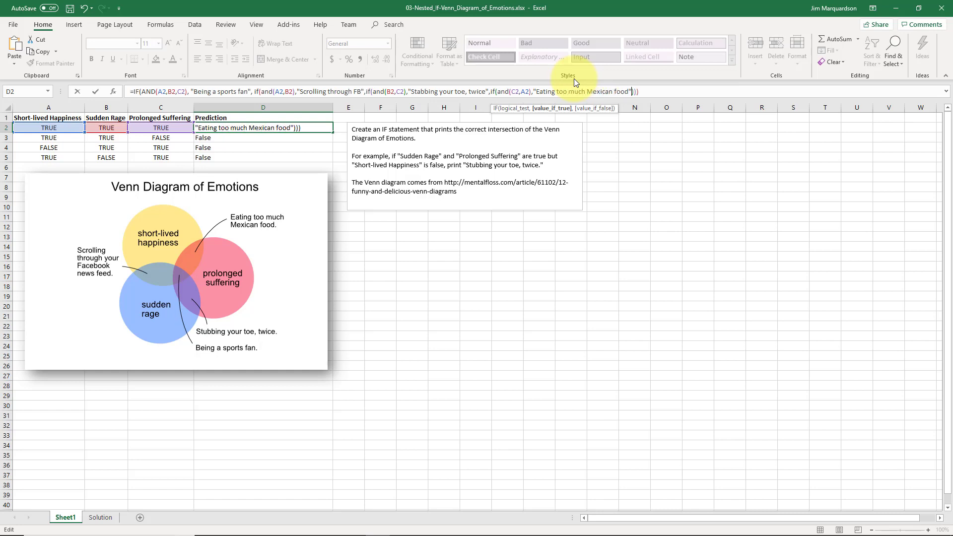
Close the nested IF formula in D2 with the missing parenthesis, commit it and fill it down to D5
key("End")
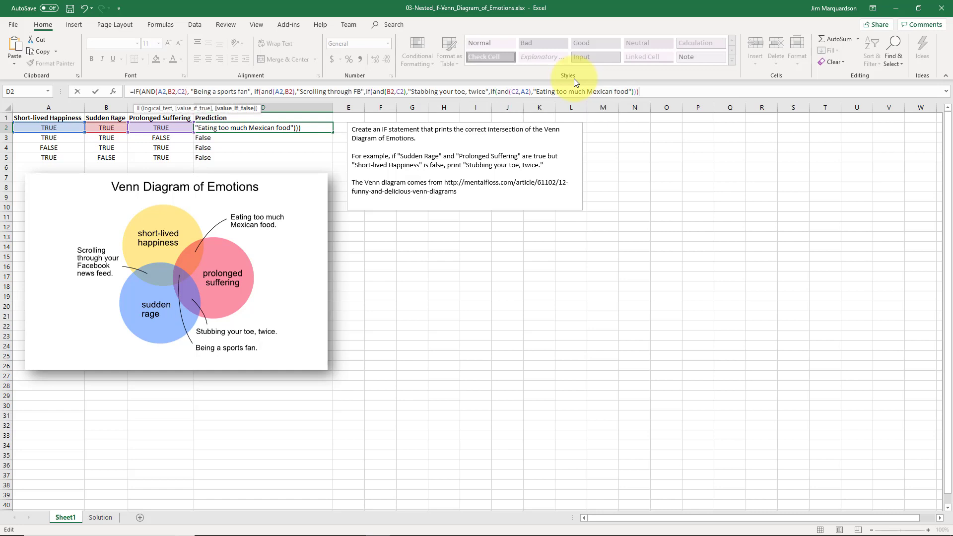
type(")")
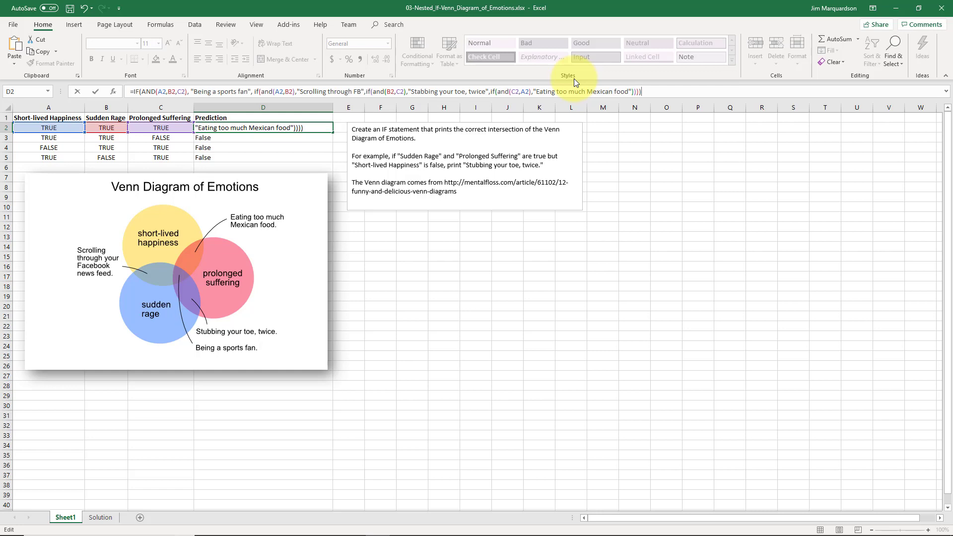
key("ctrl+Return")
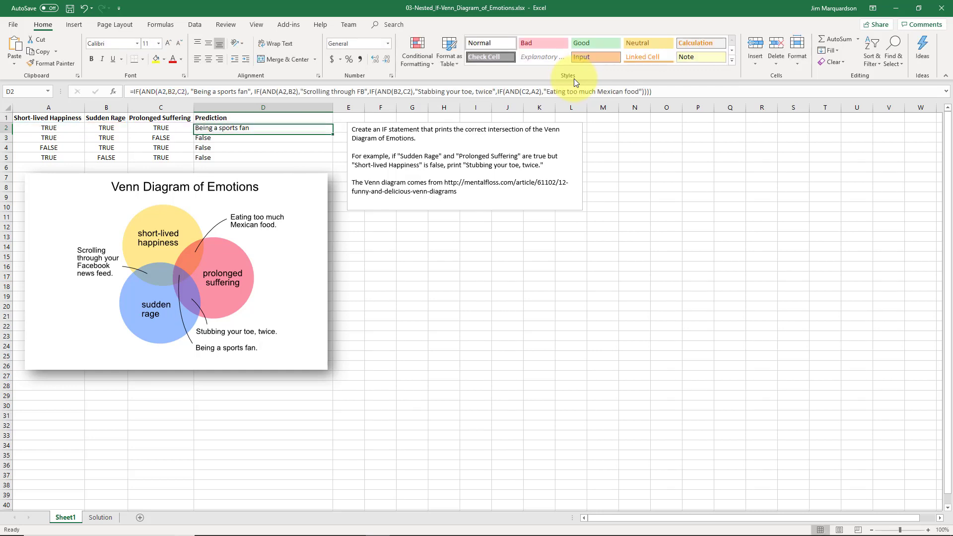
double_click(333, 135)
Check the predictions in D3 to D5 against the TRUE emotions in their rows and the Venn diagram
left_click(297, 139)
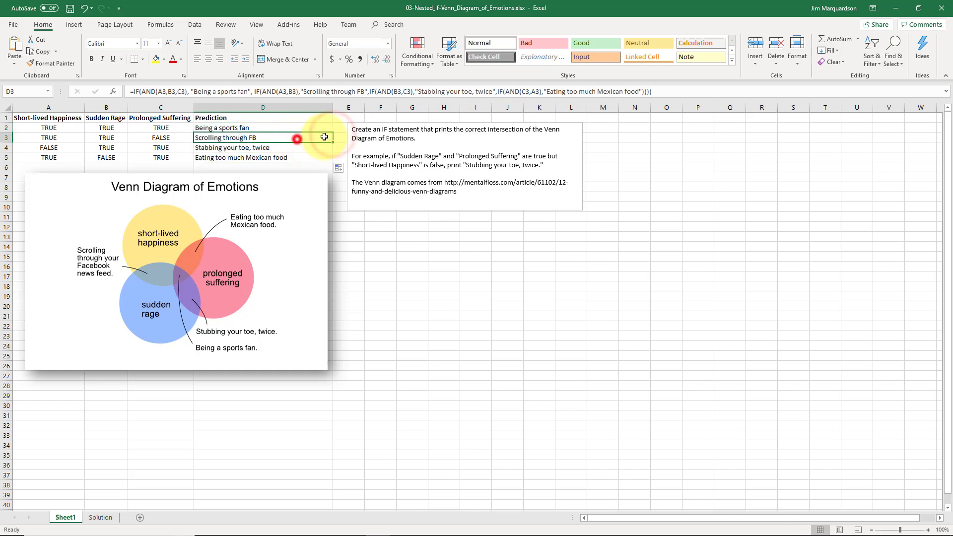
key("Down")
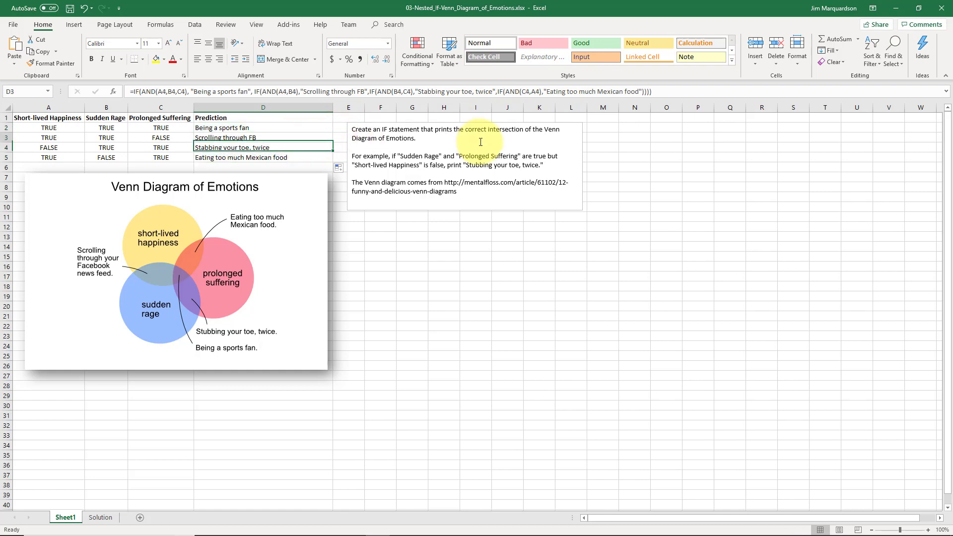
key("Up")
key("Left")
key("Left")
key("Left")
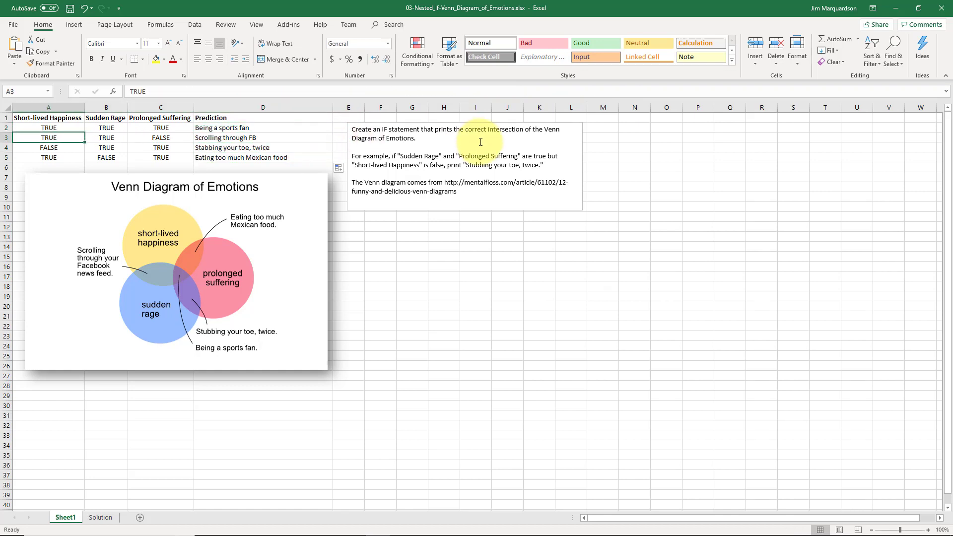
key("shift+Right")
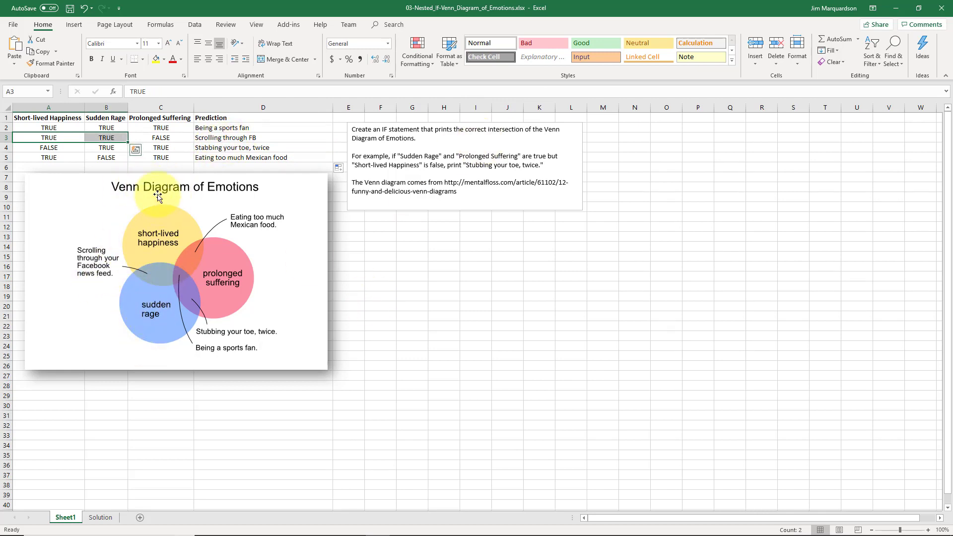
left_click(212, 148)
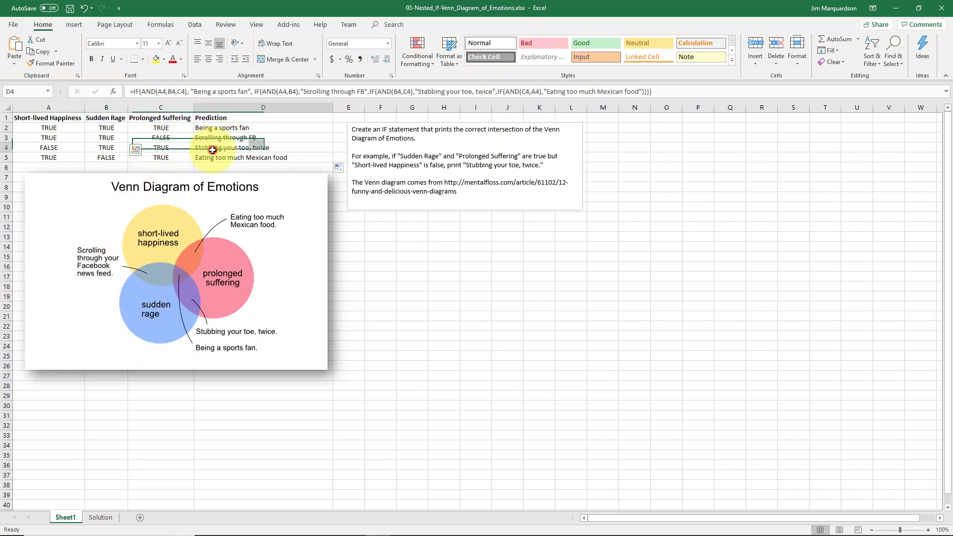
left_click(96, 148)
left_click(155, 148, "shift")
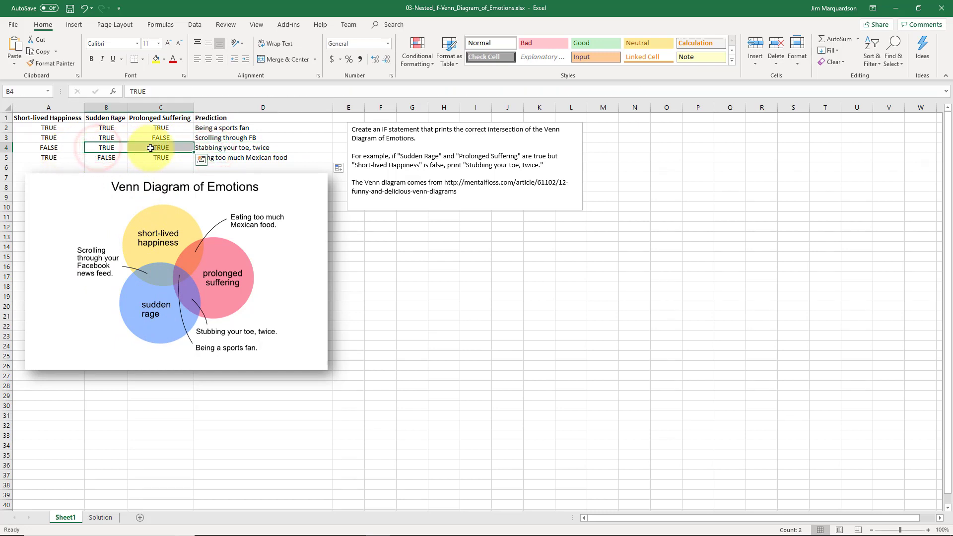
left_click(240, 150)
left_click(65, 157)
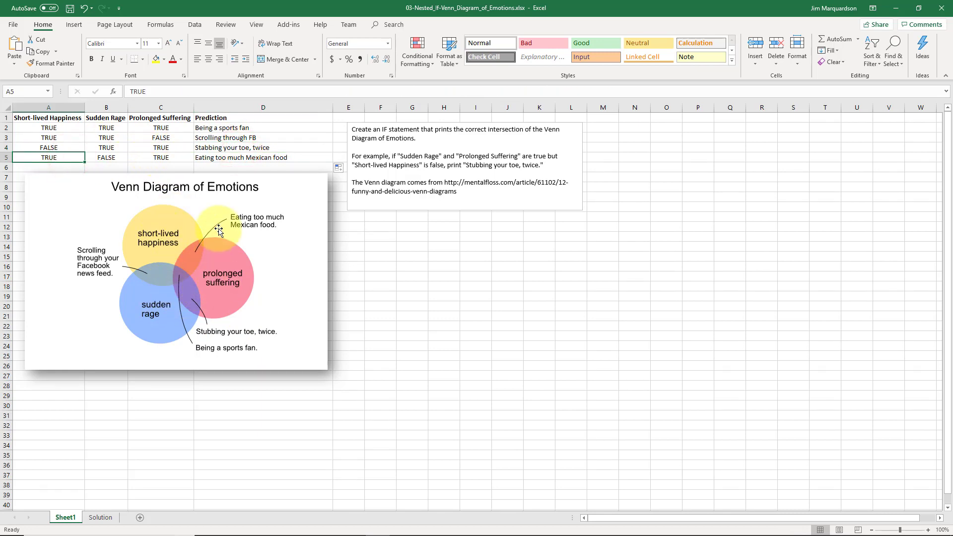
left_click(231, 157)
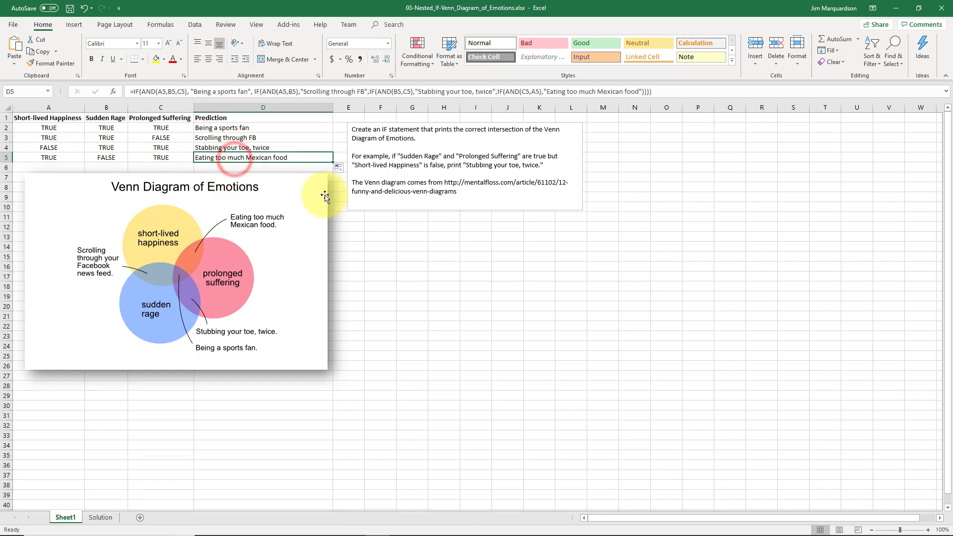
Test the prediction formula by setting Prolonged Suffering in C5 to FALSE, and undo the change
left_click(145, 159)
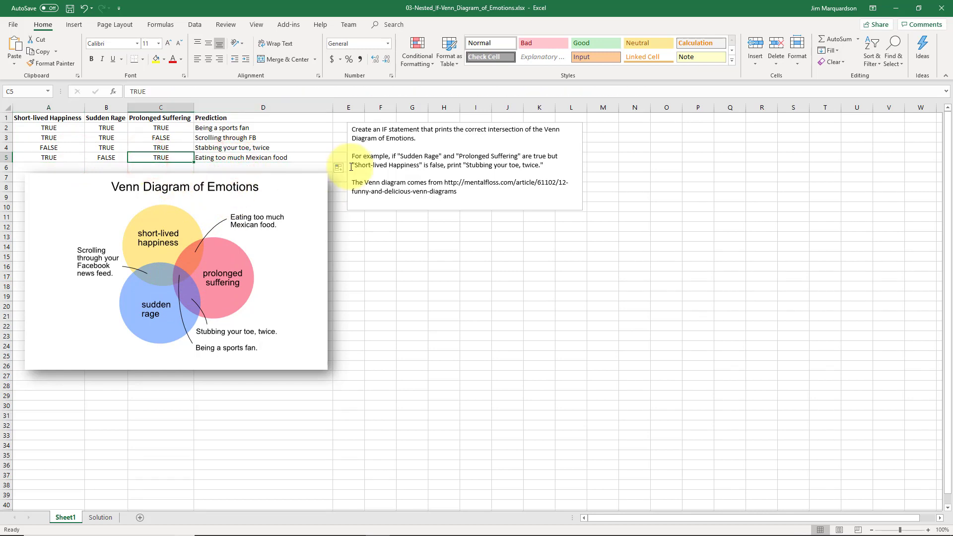
type("FALSE")
key("Return")
key("Up")
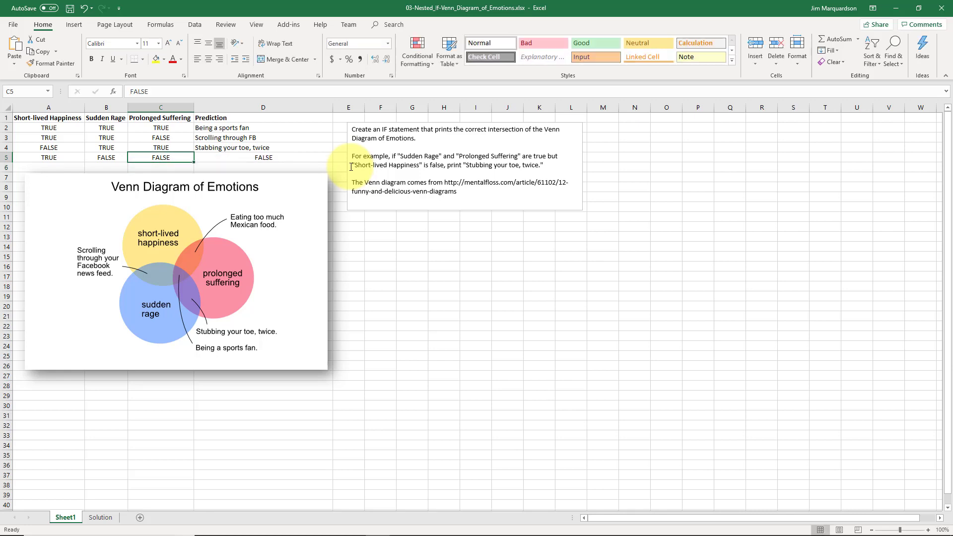
key("ctrl+z")
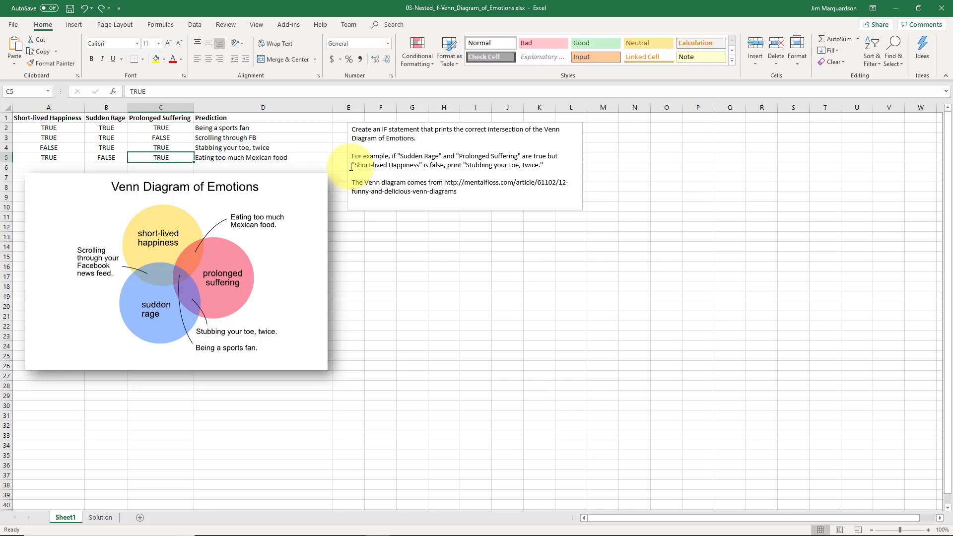
key("Right")
key("Up")
key("Up")
key("Up")
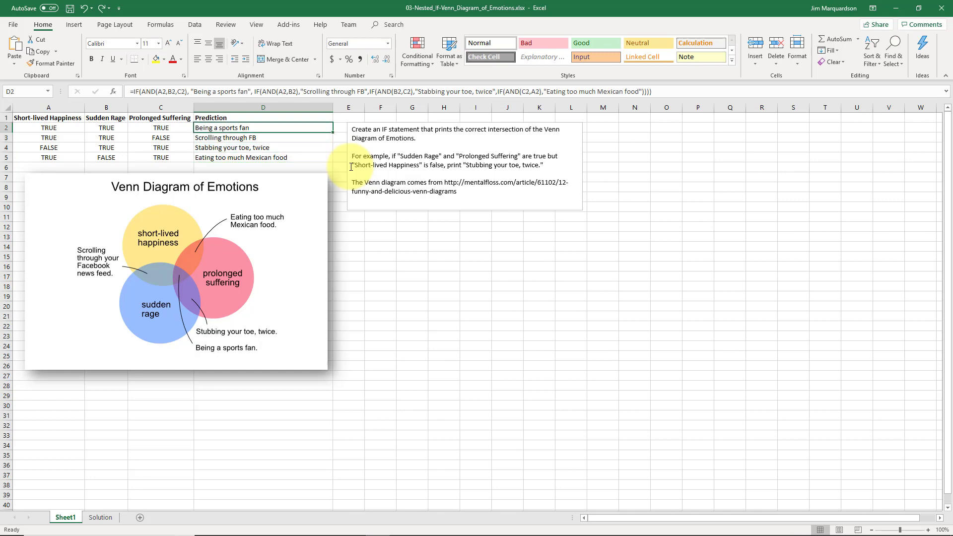
key("F2")
key("Left")
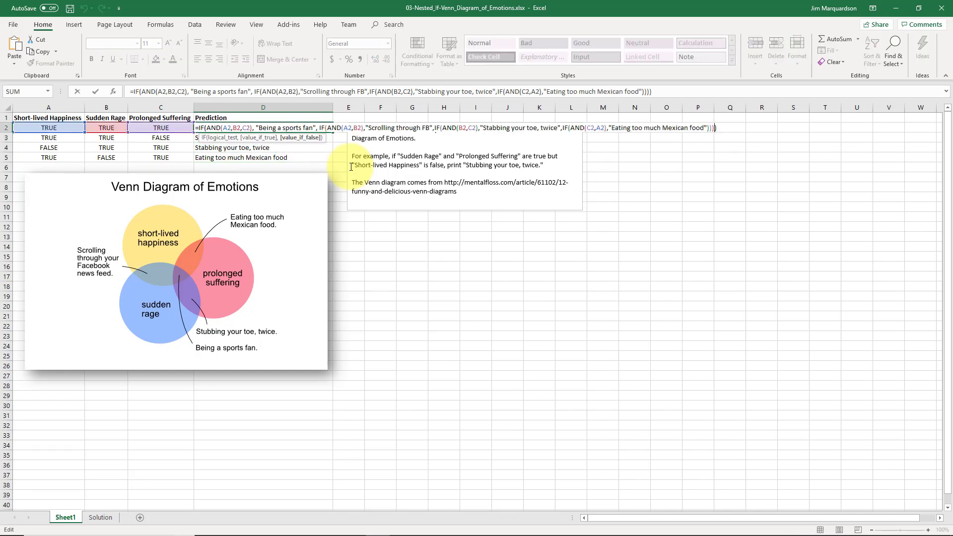
key("Left")
key("Escape")
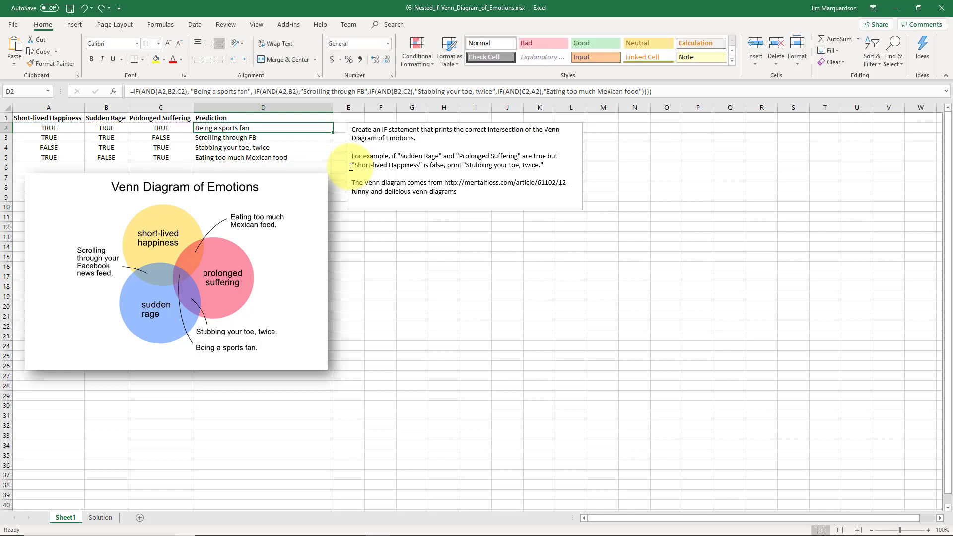
key("Left")
key("Left")
key("Left")
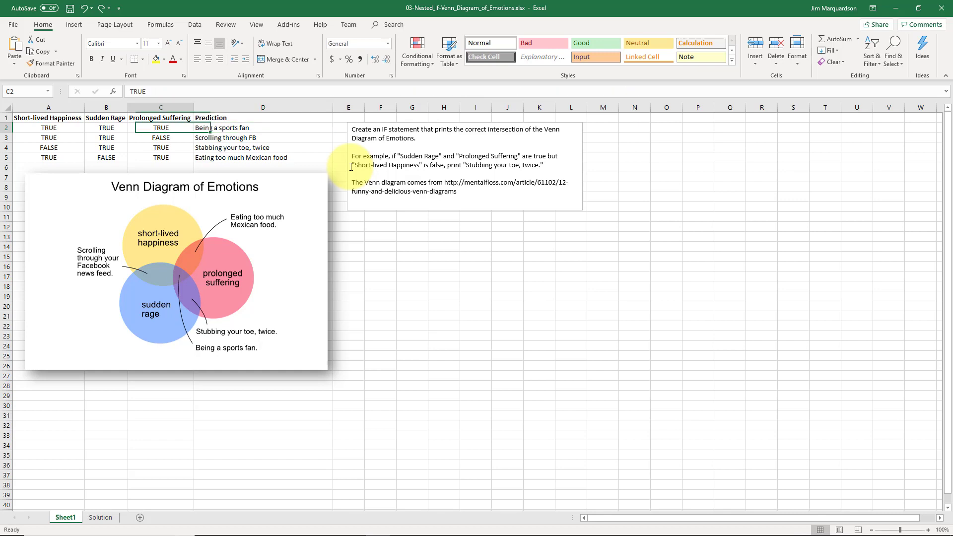
key("Up")
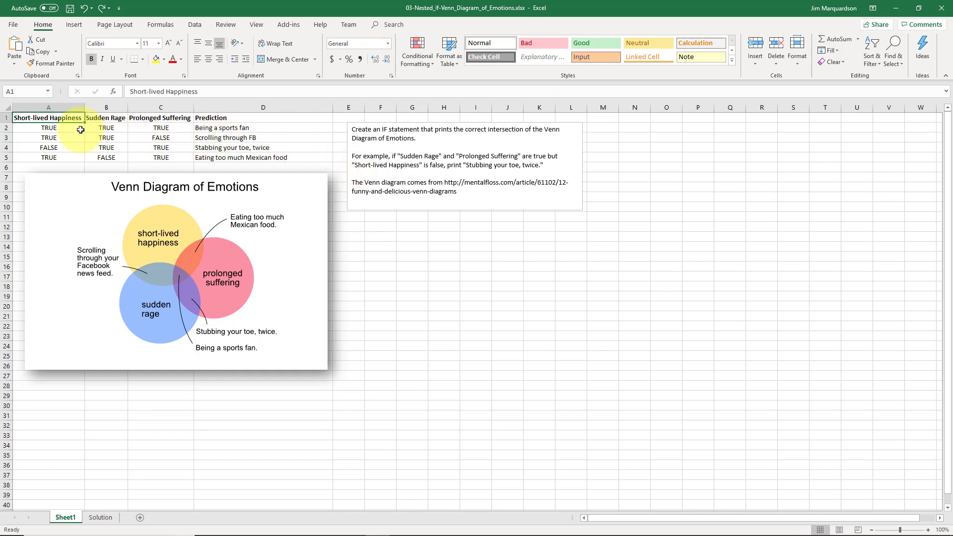
Examine the nested IF formula in D2 from the AND(A2,B2,C2) test through the AND(A2,B2) test to its closing parentheses
left_click(278, 129)
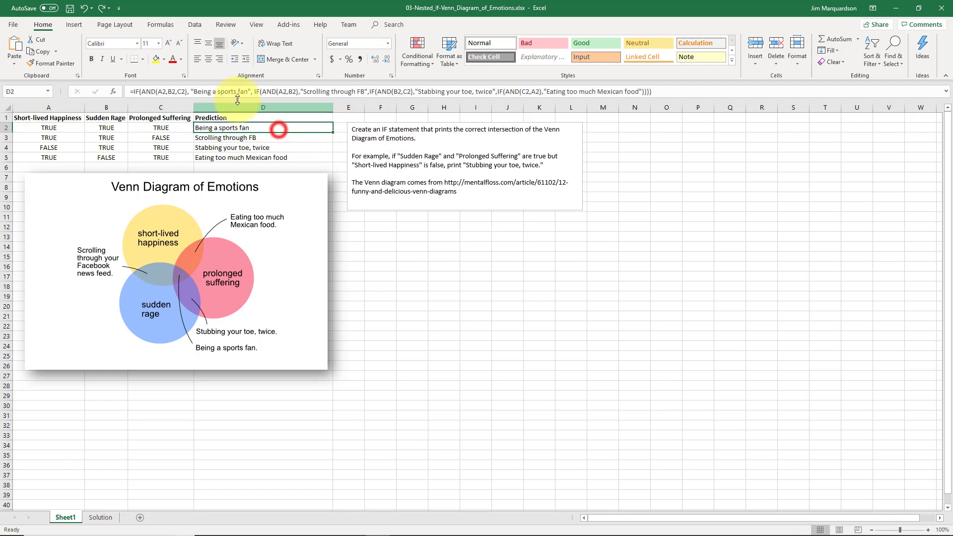
left_click(144, 91)
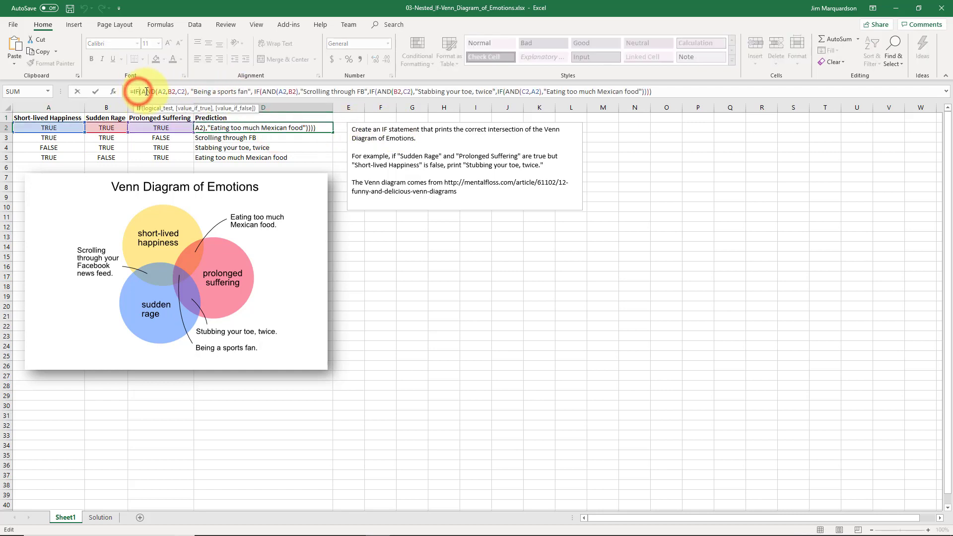
left_click_drag(191, 92, 301, 92)
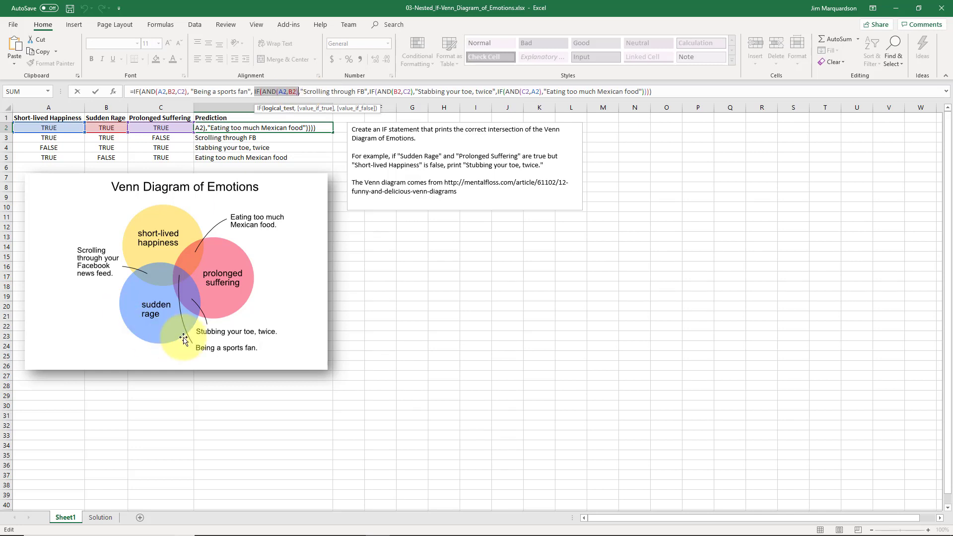
left_click(260, 92)
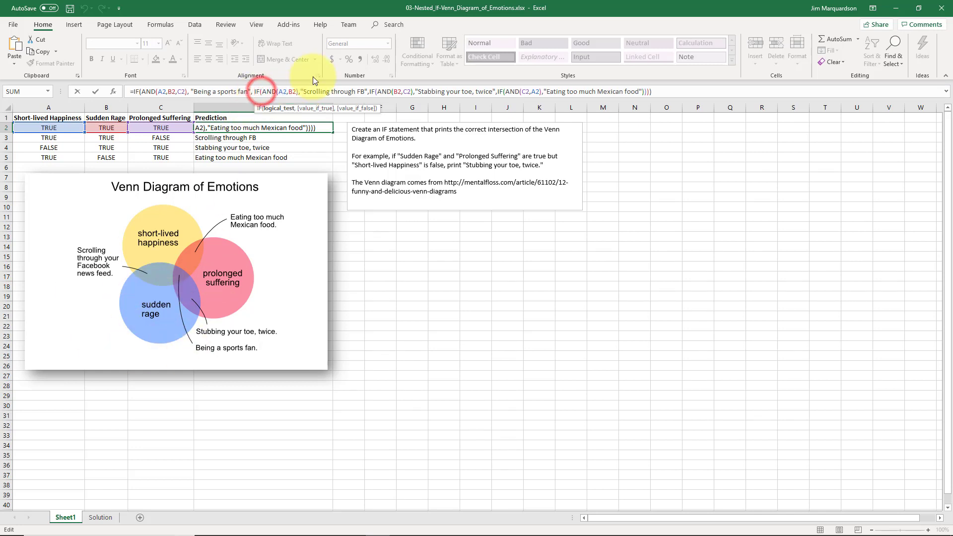
key("Right")
key("Right")
key("Right")
key("Right")
key("Right")
key("Right")
key("Right")
key("Right")
key("Right")
key("Right")
key("Right")
key("Right")
key("Right")
key("Right")
key("Right")
key("Right")
key("Right")
key("Right")
key("Right")
key("Right")
key("Right")
key("Right")
key("Right")
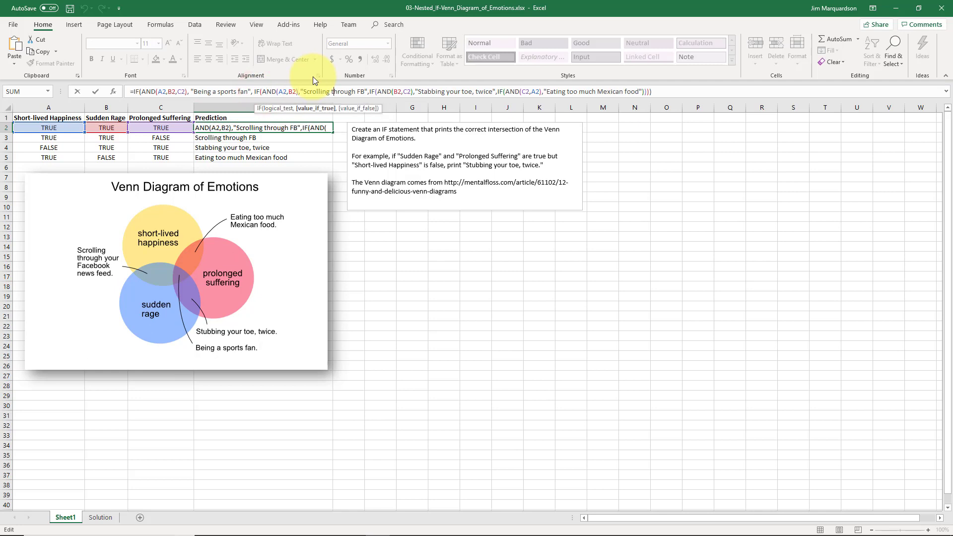
key("End")
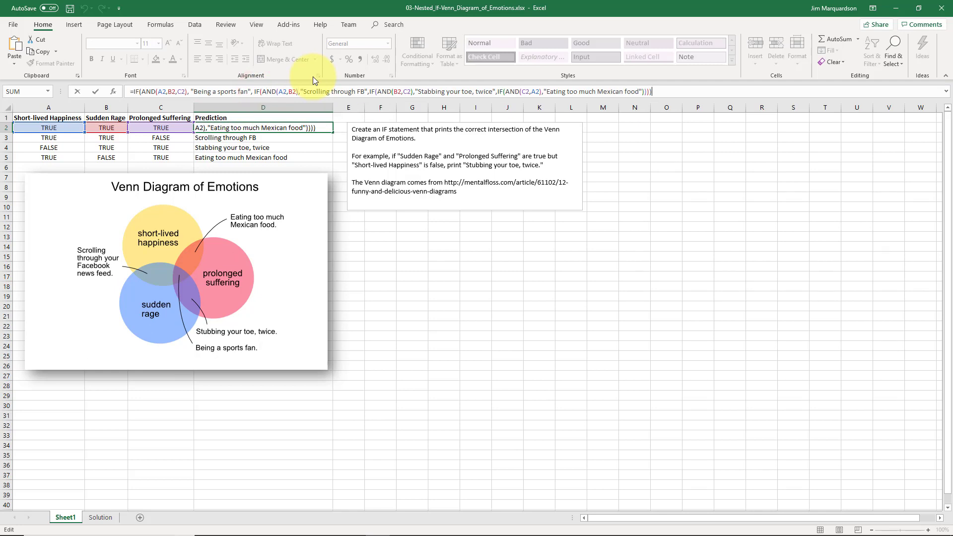